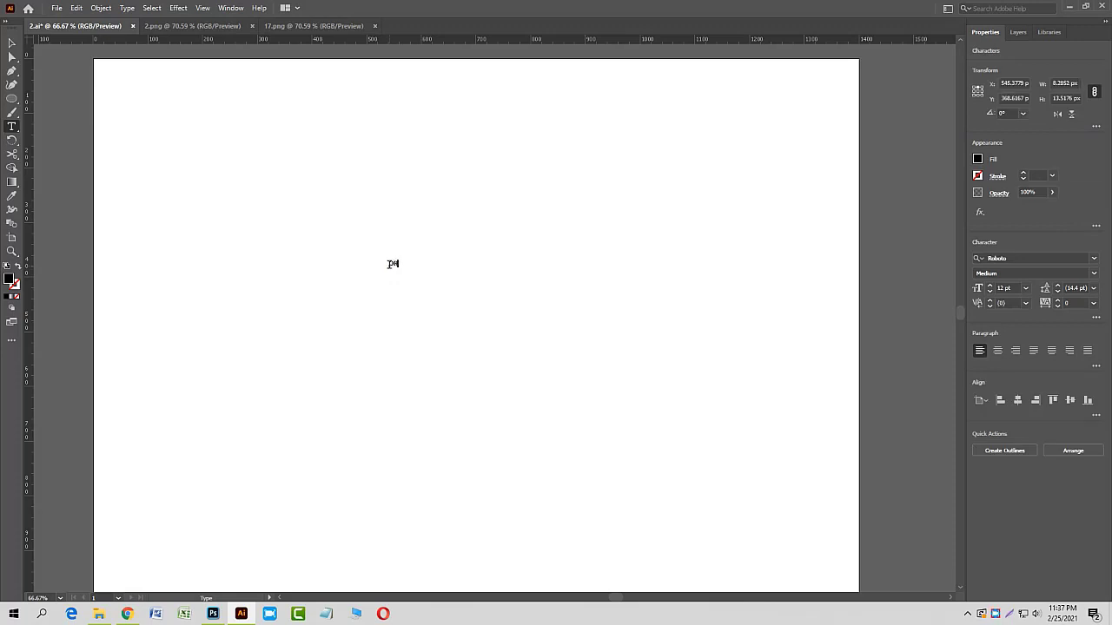
Add the text OREA in Roboto Medium, enlarge it and place a duplicate directly beneath it.
{"action": "left_click", "coordinate": [333, 340]}
{"action": "left_click_drag", "start_coordinate": [409, 270], "coordinate": [295, 324]}
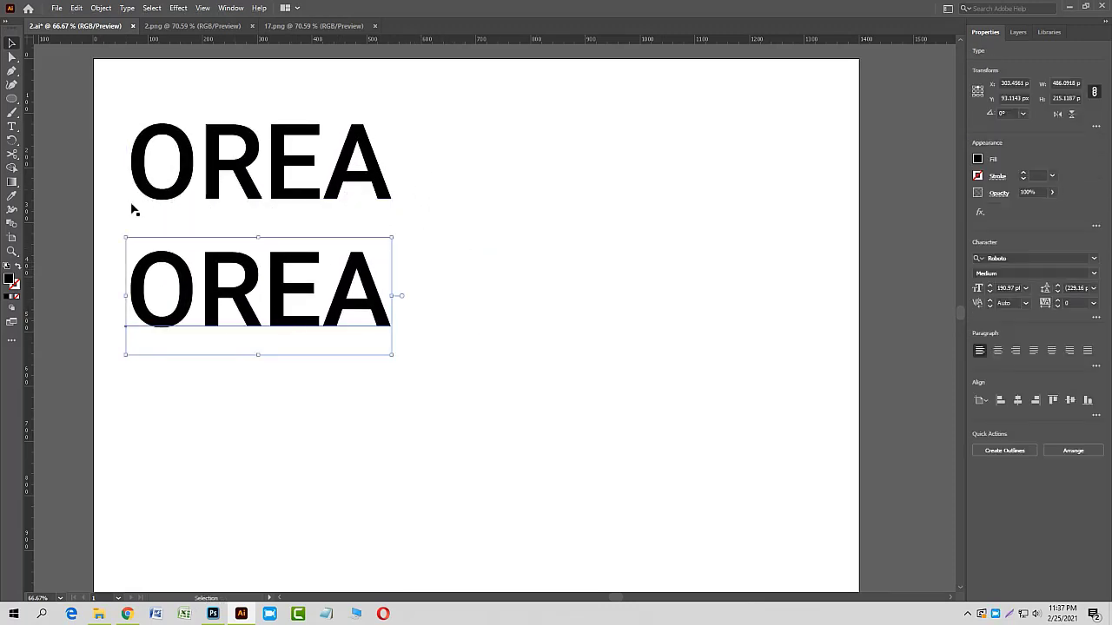
Replace the lower OREA text with WORLD IN TOURISM, shrink it to tagline size and place it below the OREA text.
{"action": "left_click", "coordinate": [12, 127]}
{"action": "left_click_drag", "start_coordinate": [129, 287], "coordinate": [438, 336]}
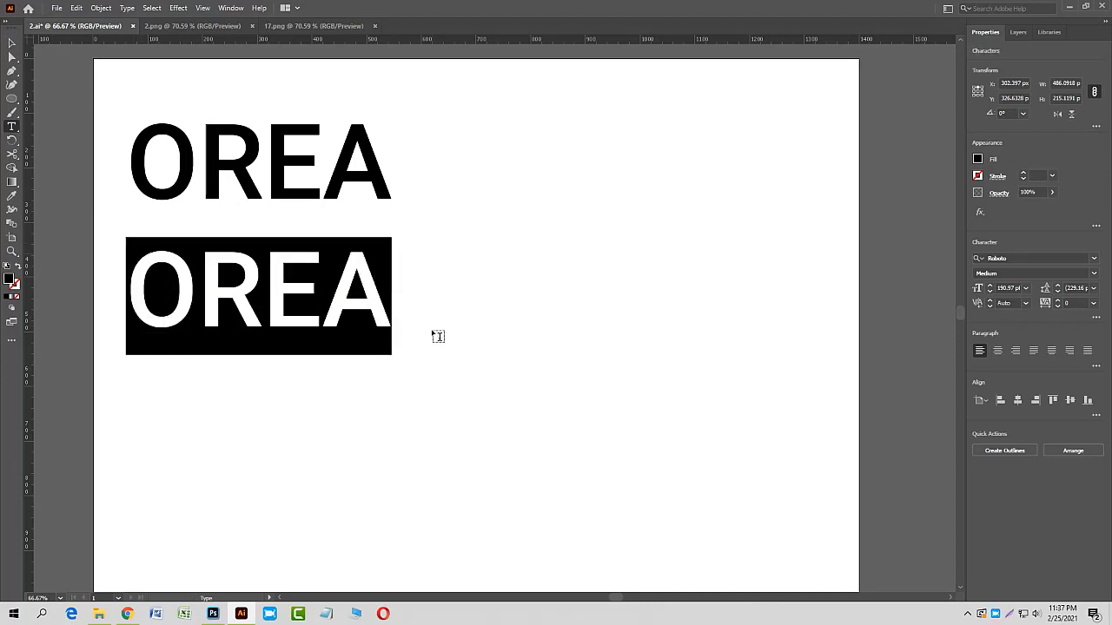
{"action": "key", "text": "ctrl+c"}
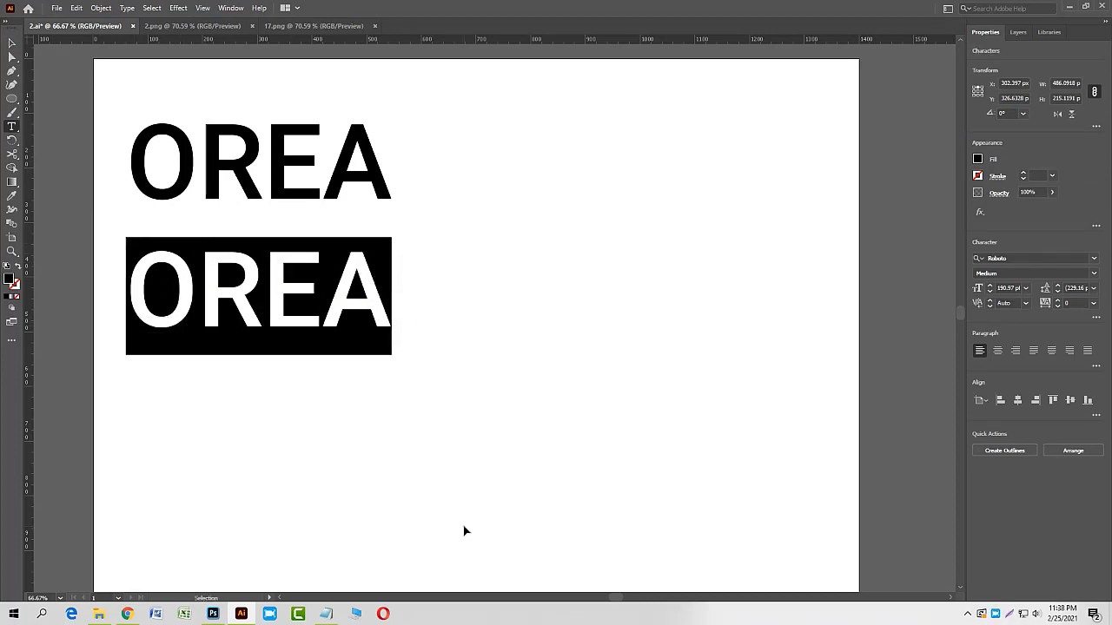
{"action": "key", "text": "ctrl+v"}
{"action": "key", "text": "Escape"}
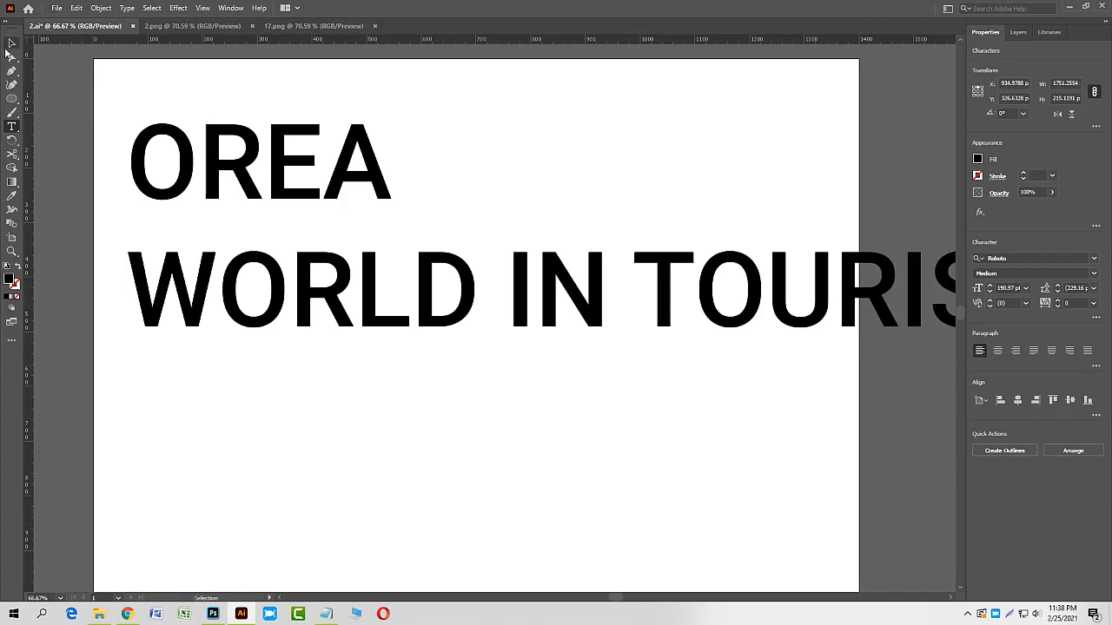
{"action": "left_click_drag", "start_coordinate": [124, 237], "coordinate": [258, 286]}
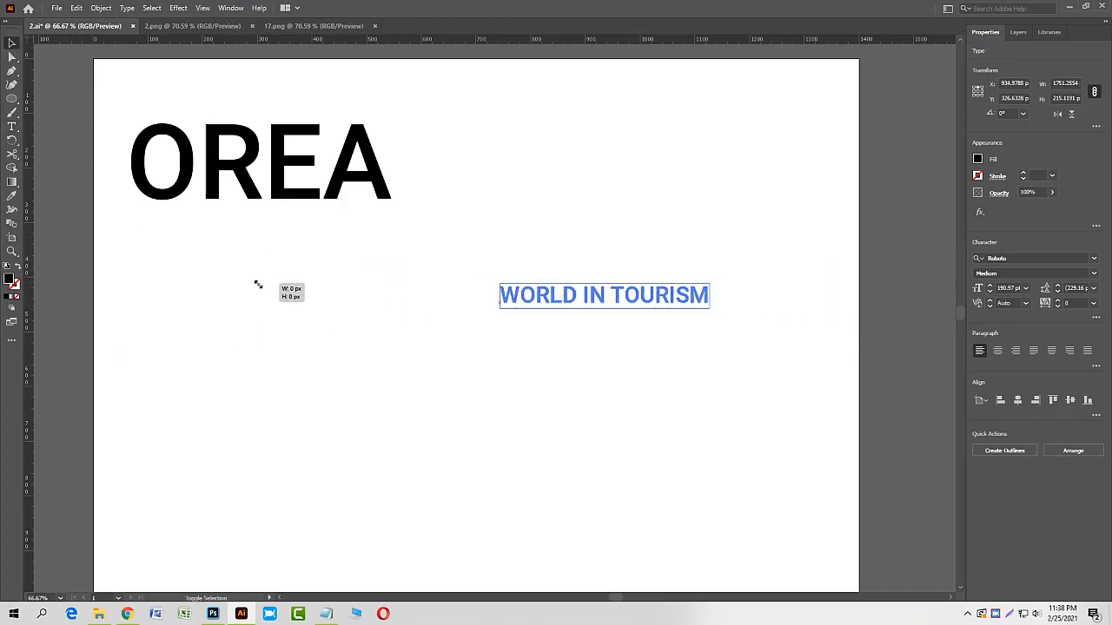
{"action": "left_click_drag", "start_coordinate": [620, 303], "coordinate": [257, 367]}
Duplicate the OREA text to the middle of the artboard and set the copy's font to GoodTimesRg-Regular.
{"action": "left_click_drag", "start_coordinate": [304, 199], "coordinate": [630, 330]}
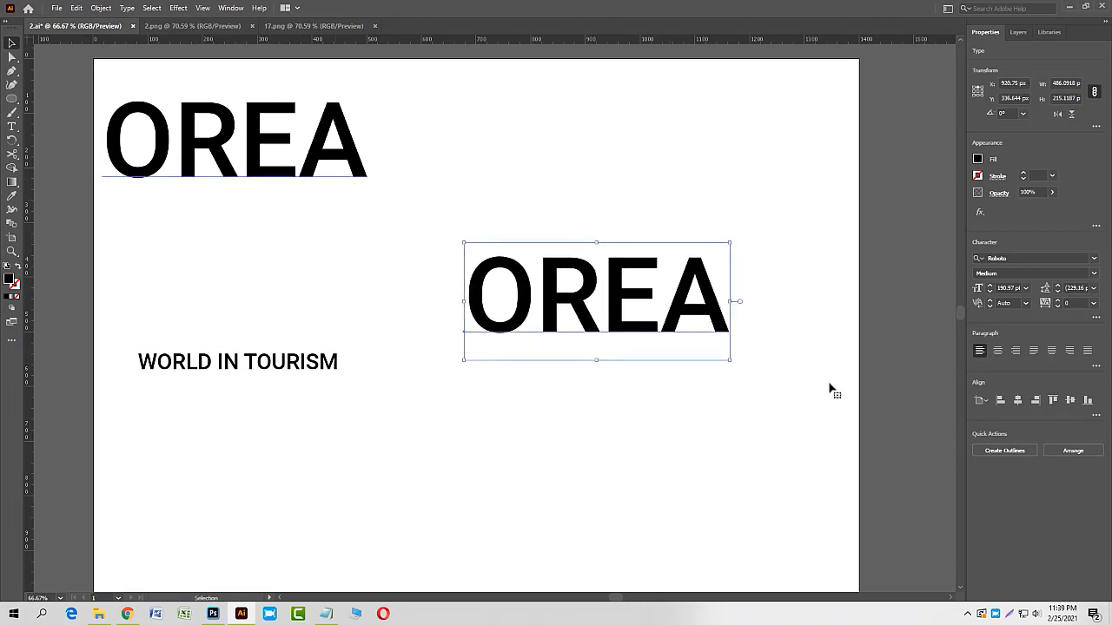
{"action": "left_click", "coordinate": [993, 258]}
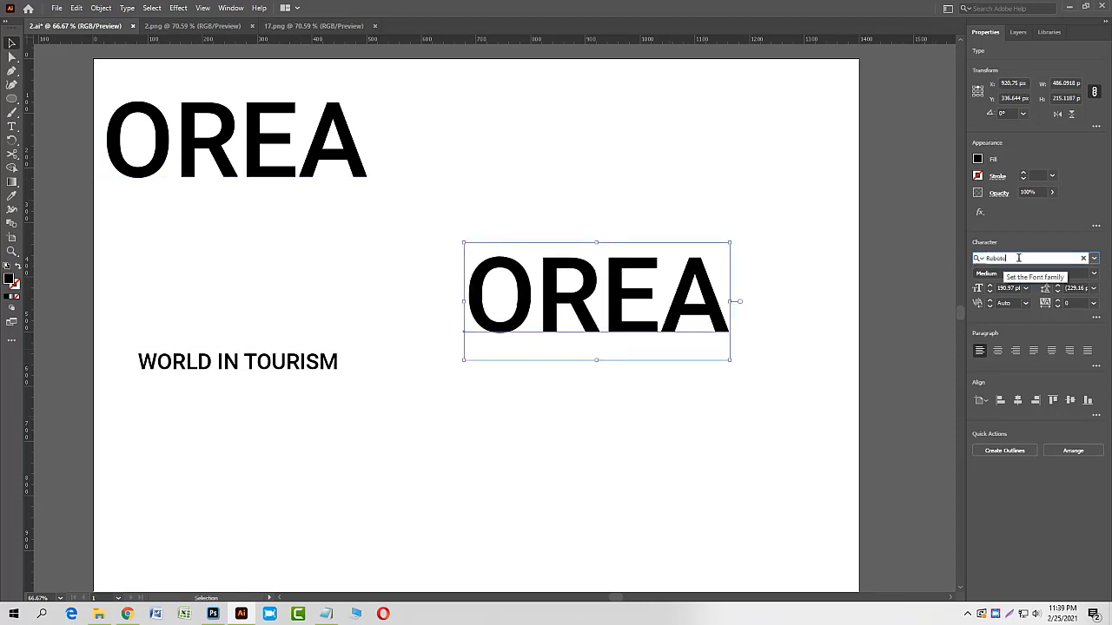
{"action": "key", "text": "BackSpace"}
{"action": "key", "text": "BackSpace"}
{"action": "key", "text": "BackSpace"}
{"action": "key", "text": "BackSpace"}
{"action": "key", "text": "BackSpace"}
{"action": "key", "text": "BackSpace"}
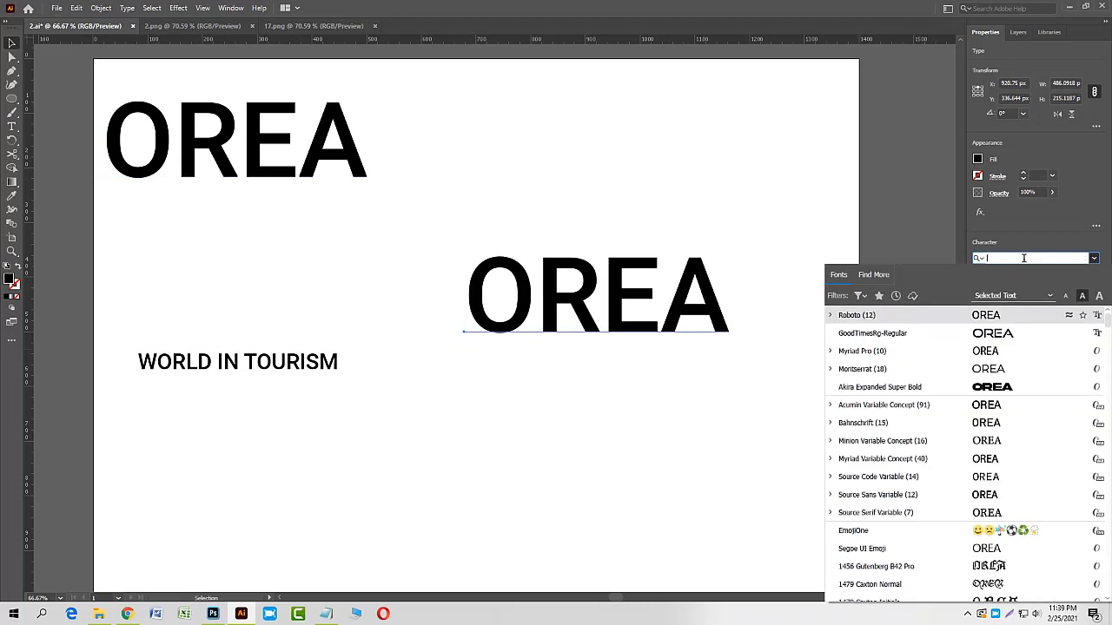
{"action": "type", "text": "good"}
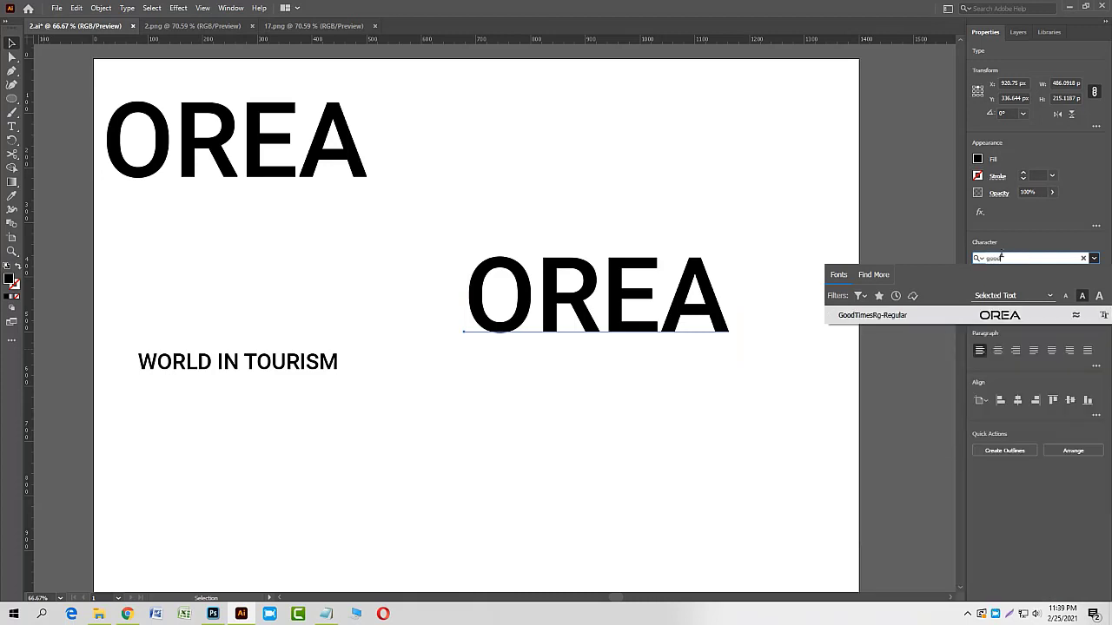
{"action": "left_click", "coordinate": [871, 314]}
Reposition the GoodTimesRg-Regular OREA text and scale it to about 198.63 pt.
{"action": "left_click", "coordinate": [709, 342]}
{"action": "left_click_drag", "start_coordinate": [747, 330], "coordinate": [671, 330]}
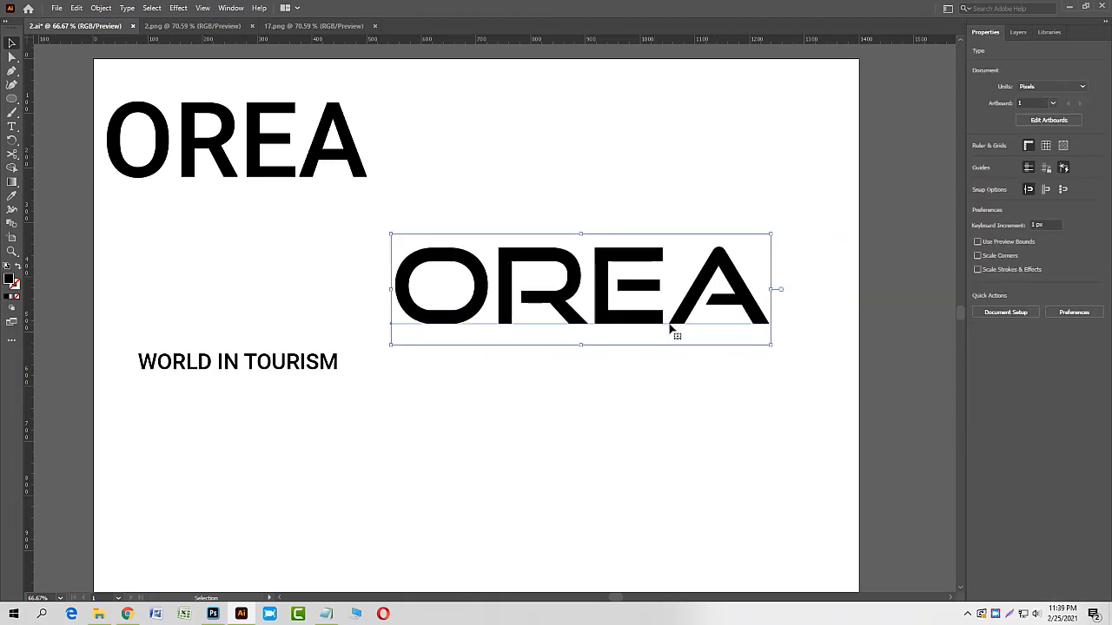
{"action": "left_click_drag", "start_coordinate": [770, 345], "coordinate": [770, 348]}
Convert the GoodTimesRg-Regular OREA text to outlines and ungroup its letters.
{"action": "right_click", "coordinate": [657, 319]}
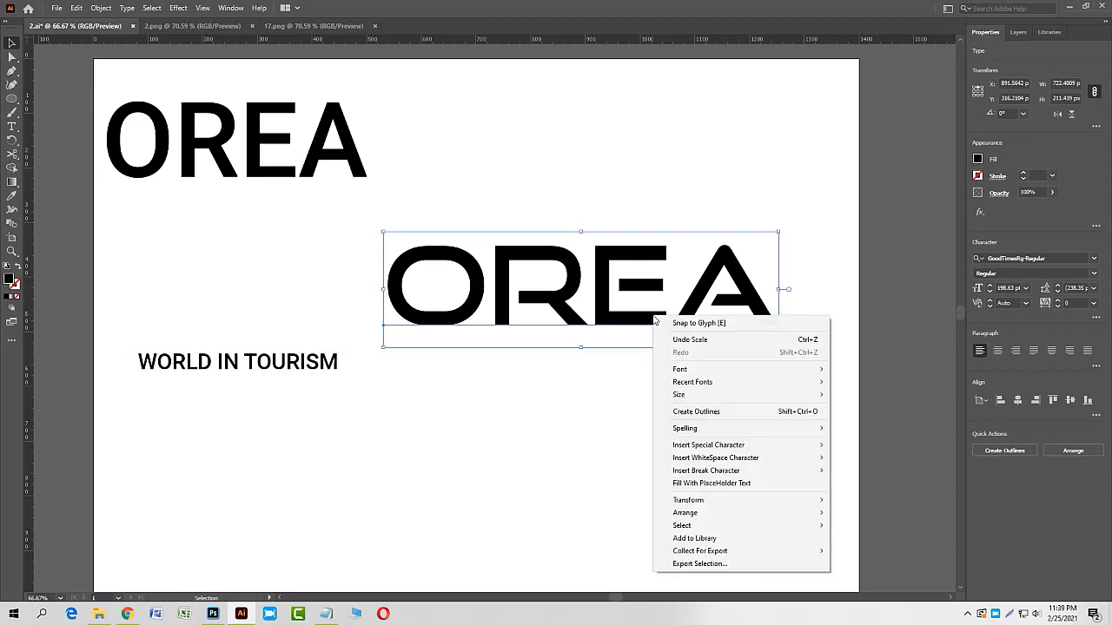
{"action": "left_click", "coordinate": [664, 414]}
{"action": "right_click", "coordinate": [615, 326]}
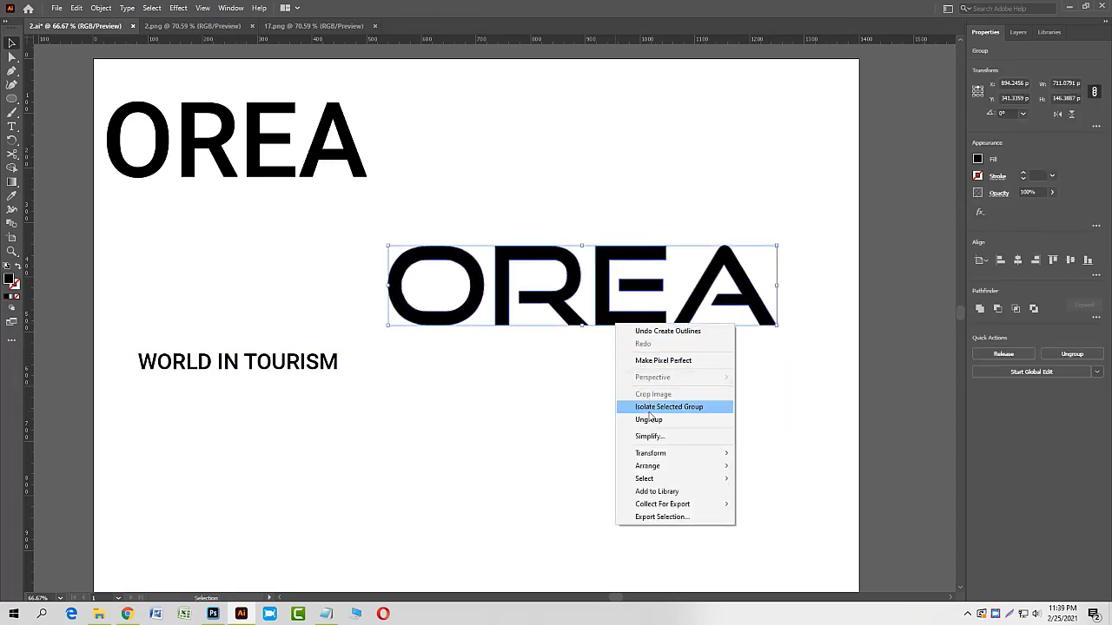
{"action": "left_click", "coordinate": [669, 406]}
Move the outlined O below the tagline and draw a circle about 183 px wide in its former place.
{"action": "left_click_drag", "start_coordinate": [483, 309], "coordinate": [283, 490]}
{"action": "left_click", "coordinate": [11, 99]}
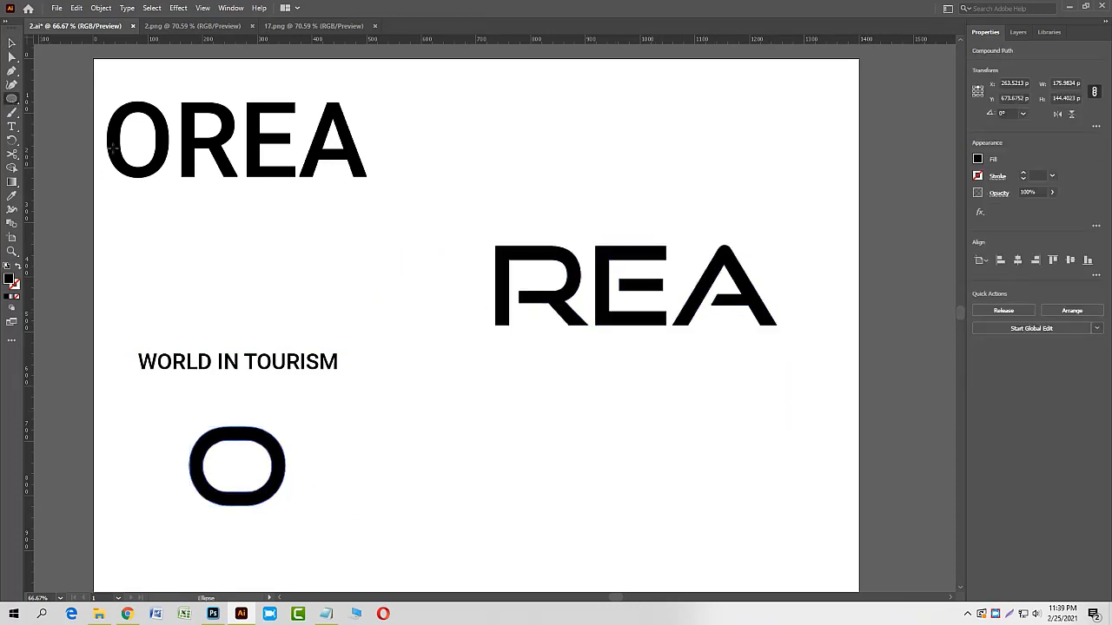
{"action": "left_click_drag", "start_coordinate": [451, 287], "coordinate": [483, 322]}
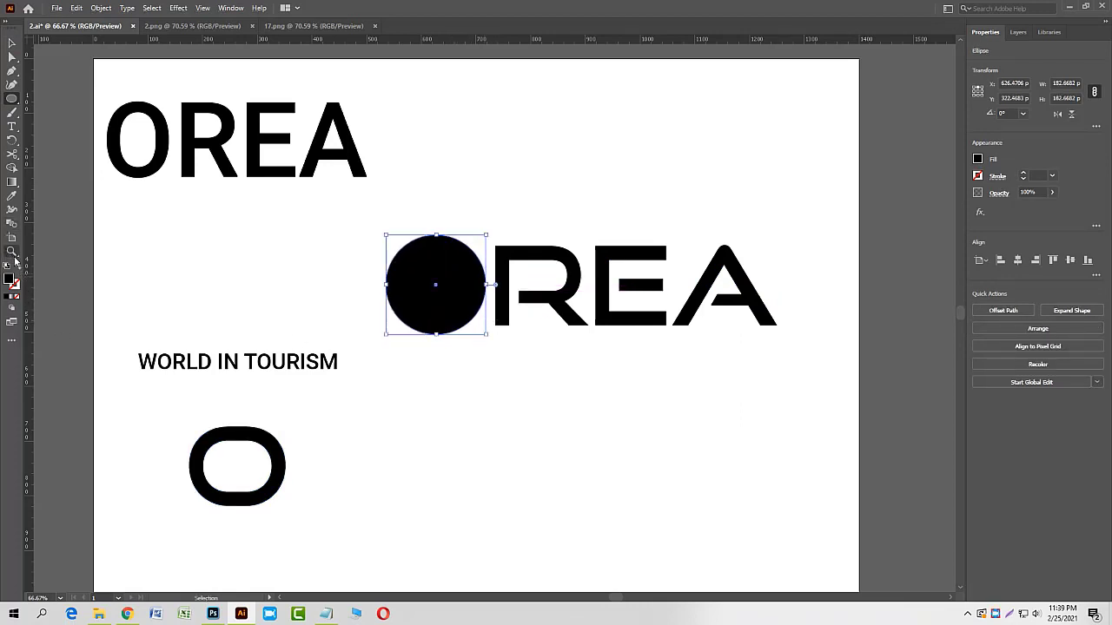
Swap the circle's fill and stroke to leave only a black outline, and set the stroke weight to 25 pt.
{"action": "left_click", "coordinate": [18, 270]}
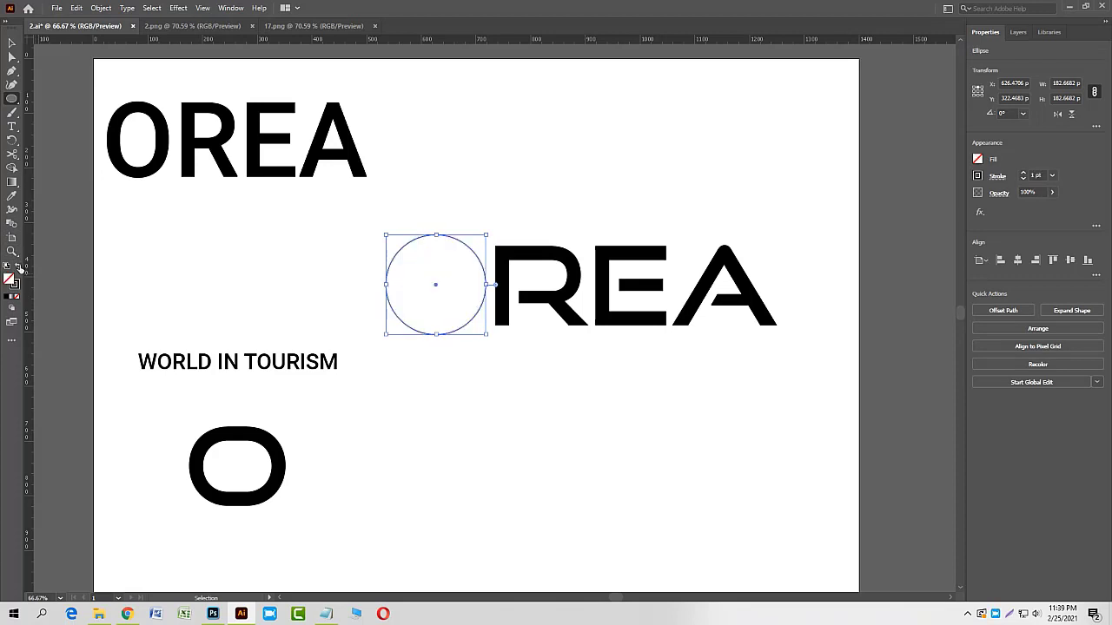
{"action": "left_click", "coordinate": [1052, 177]}
{"action": "left_click", "coordinate": [1065, 403]}
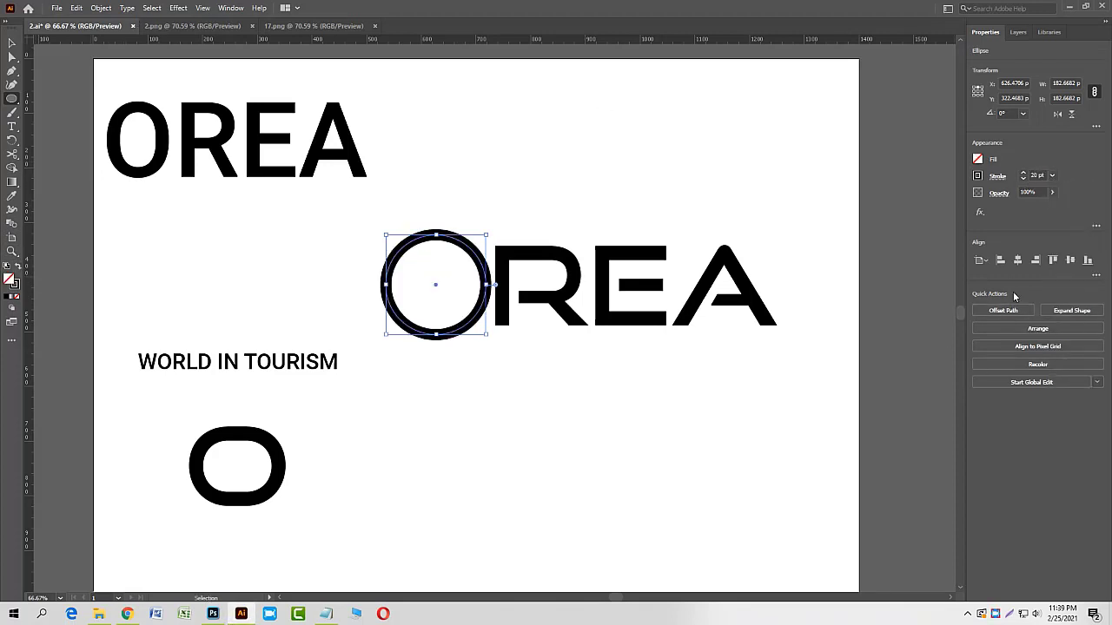
{"action": "left_click", "coordinate": [1023, 174]}
{"action": "left_click", "coordinate": [1023, 174]}
{"action": "left_click", "coordinate": [1023, 174]}
{"action": "left_click", "coordinate": [1023, 174]}
{"action": "left_click", "coordinate": [1023, 173]}
Scale the circle proportionally to about 152 px wide to suit the height of the REA letters.
{"action": "scroll", "coordinate": [752, 368], "scroll_direction": "up", "scroll_amount": 2}
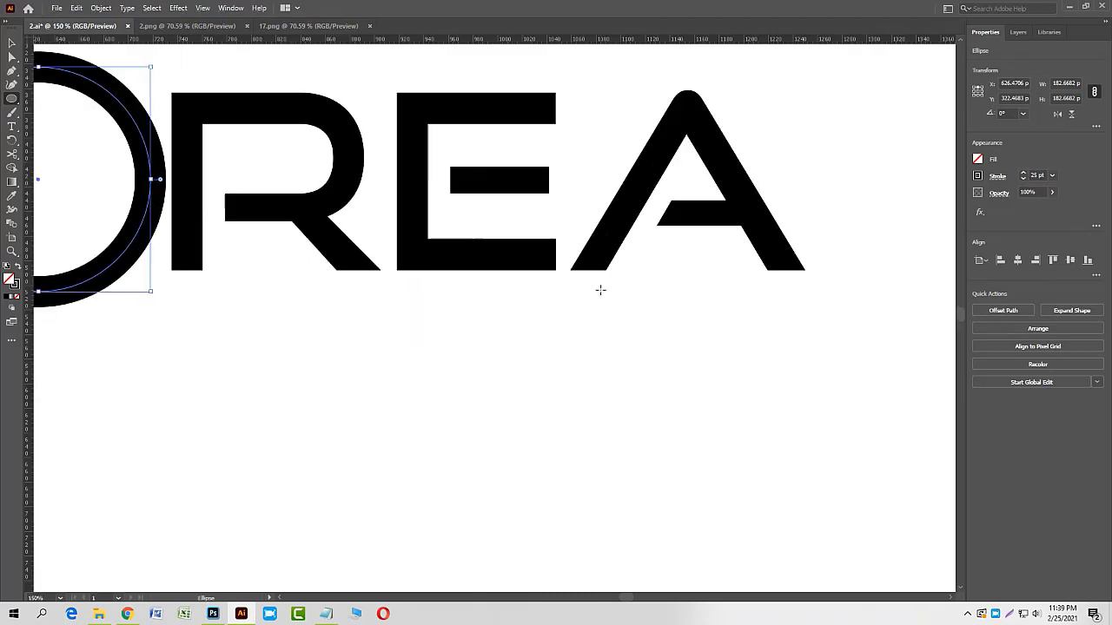
{"action": "scroll", "coordinate": [608, 305], "scroll_direction": "down", "scroll_amount": 1}
{"action": "left_click_drag", "start_coordinate": [524, 344], "coordinate": [676, 382]}
{"action": "left_click_drag", "start_coordinate": [458, 185], "coordinate": [445, 200]}
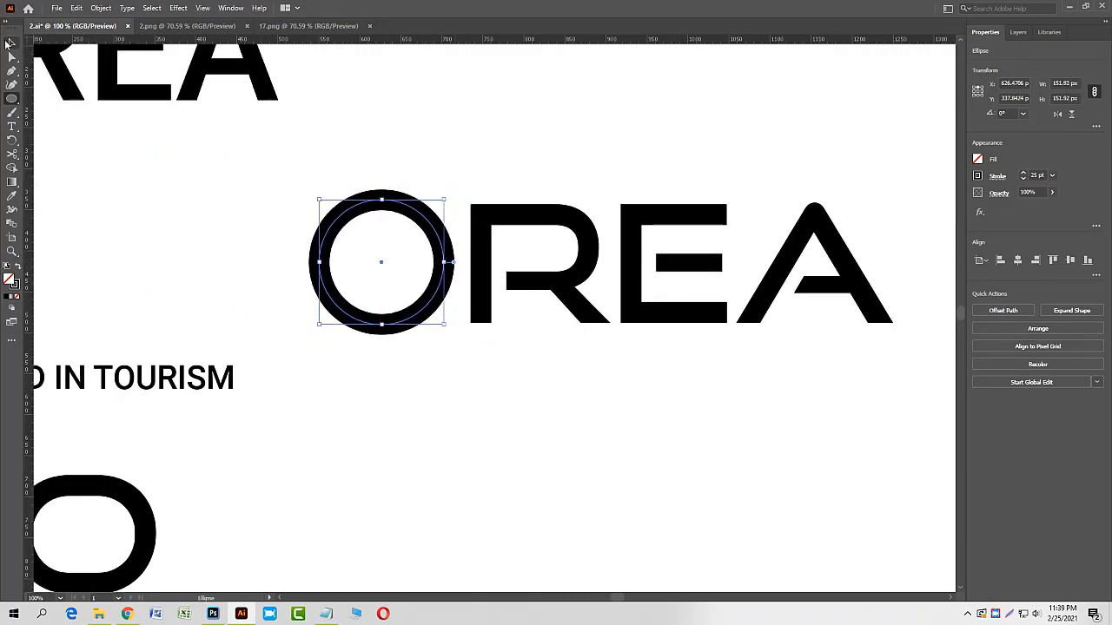
Align the circle and the REA letters along their bottom edges, and shrink the circle to about 141 px.
{"action": "left_click_drag", "start_coordinate": [327, 169], "coordinate": [889, 353]}
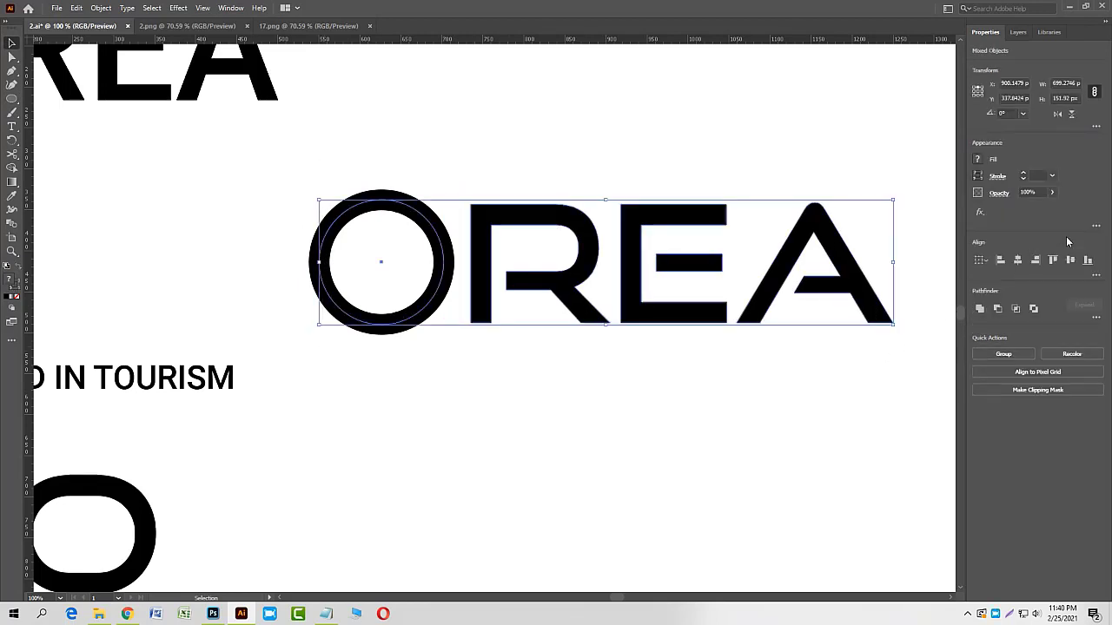
{"action": "left_click", "coordinate": [1087, 261]}
{"action": "left_click", "coordinate": [538, 449]}
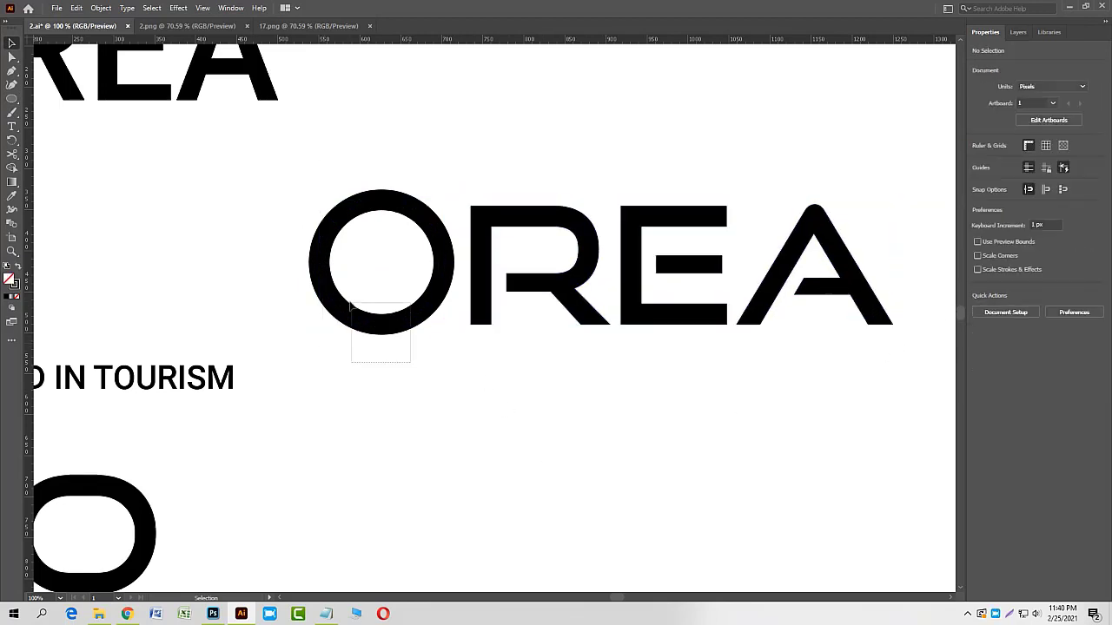
{"action": "left_click", "coordinate": [380, 327]}
{"action": "left_click_drag", "start_coordinate": [444, 199], "coordinate": [440, 204]}
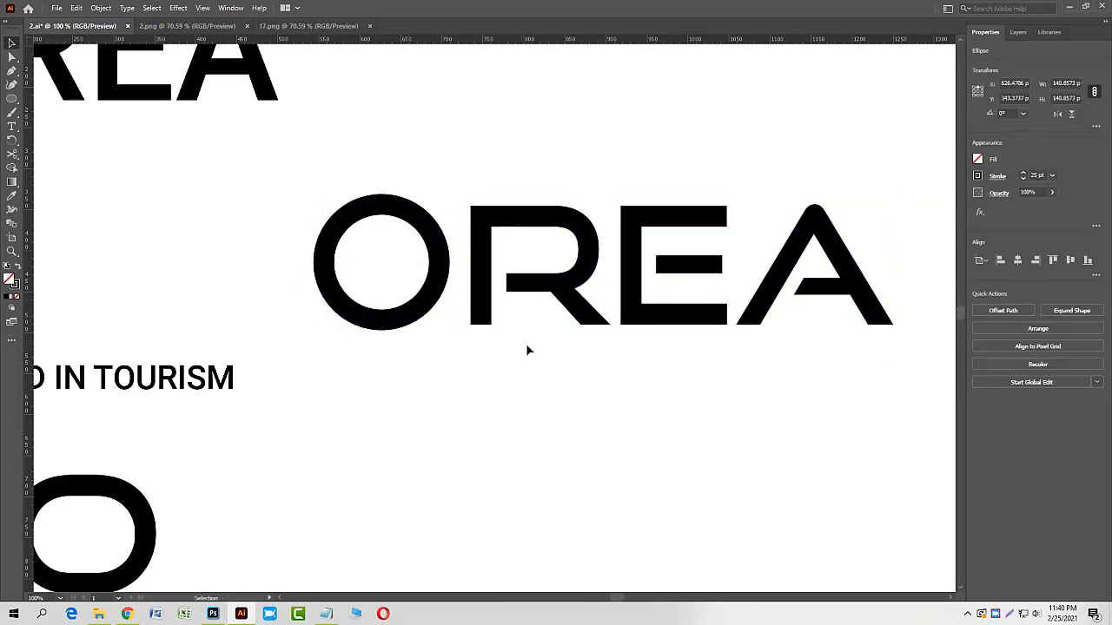
{"action": "left_click", "coordinate": [526, 349]}
Separate the E's middle bar from the rest of the letter and fill it with CMYK Red.
{"action": "right_click", "coordinate": [673, 263]}
{"action": "left_click", "coordinate": [702, 346]}
{"action": "left_click", "coordinate": [684, 266]}
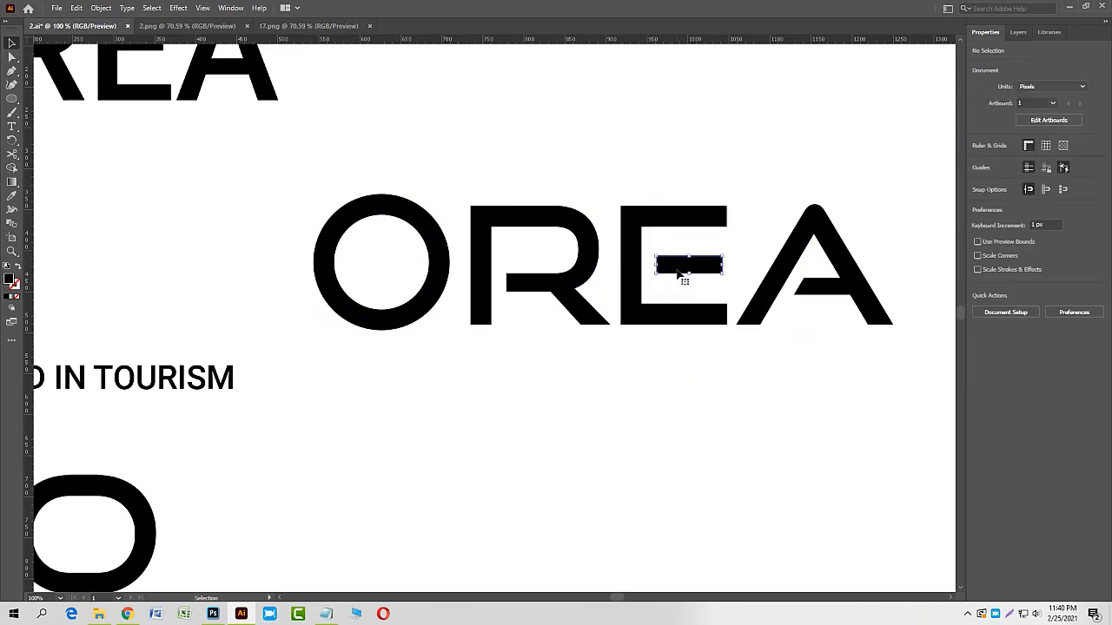
{"action": "left_click", "coordinate": [978, 160]}
{"action": "left_click", "coordinate": [885, 201]}
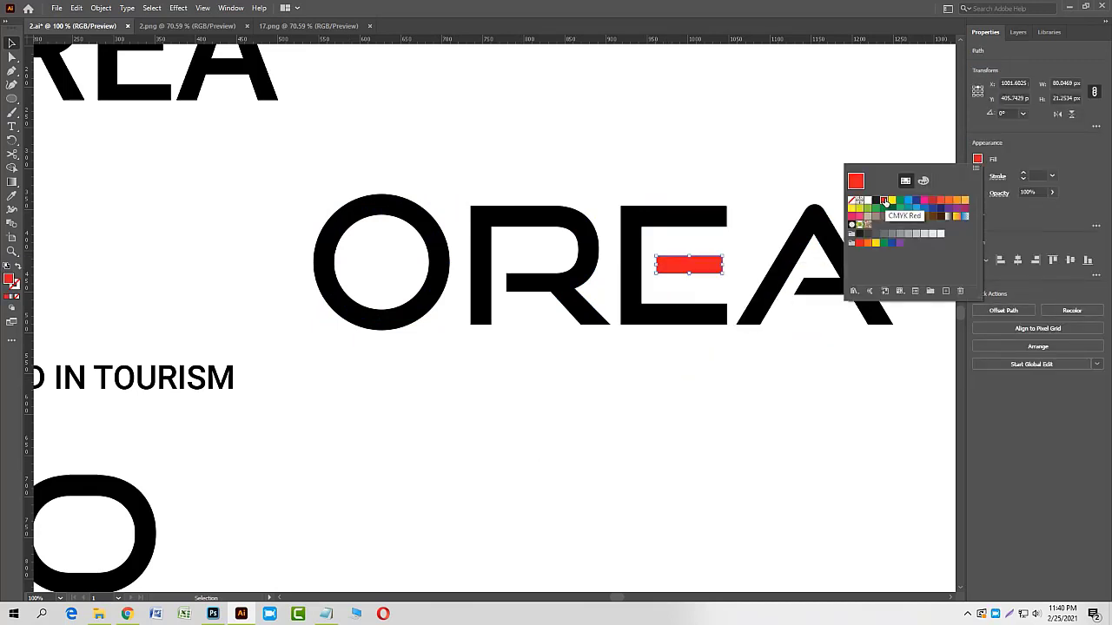
{"action": "left_click", "coordinate": [564, 392]}
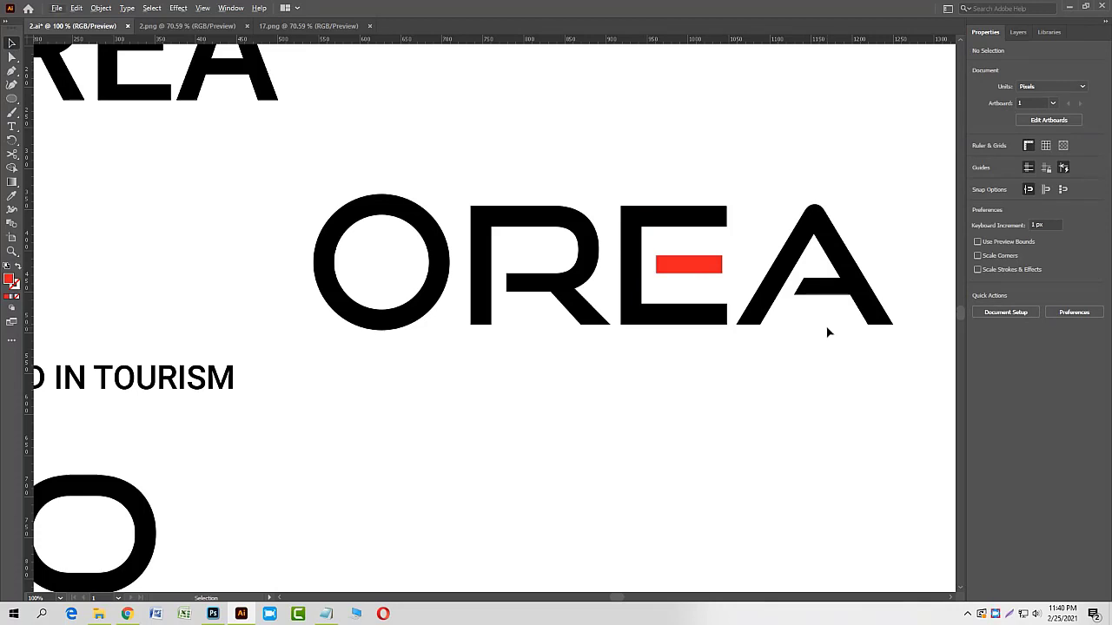
Draw a Pen line where the A's crossbar meets its diagonal leg, and divide the A along it with Pathfinder.
{"action": "scroll", "coordinate": [828, 332], "scroll_direction": "up", "scroll_amount": 1}
{"action": "left_click", "coordinate": [9, 74]}
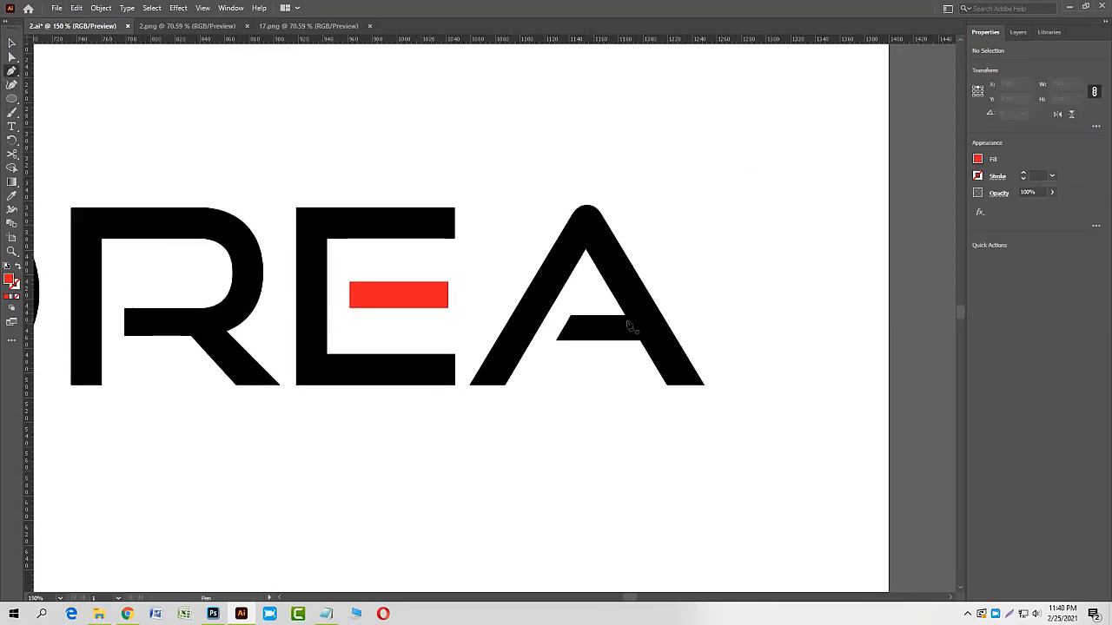
{"action": "left_click_drag", "start_coordinate": [641, 339], "coordinate": [48, 57]}
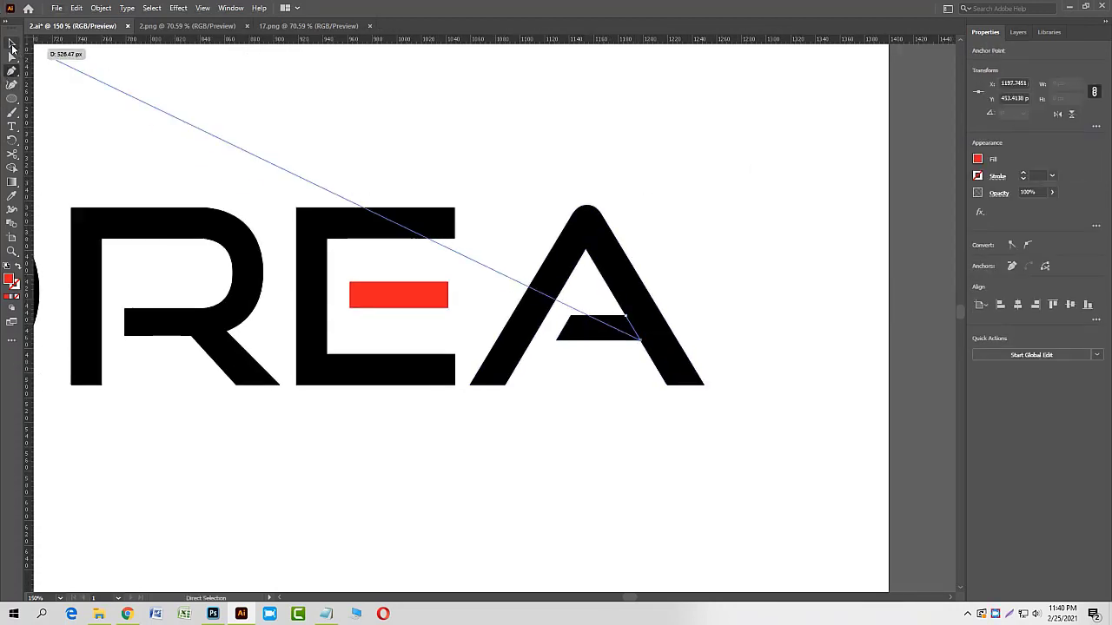
{"action": "left_click", "coordinate": [12, 46]}
{"action": "left_click", "coordinate": [600, 427]}
{"action": "left_click_drag", "start_coordinate": [673, 298], "coordinate": [587, 371]}
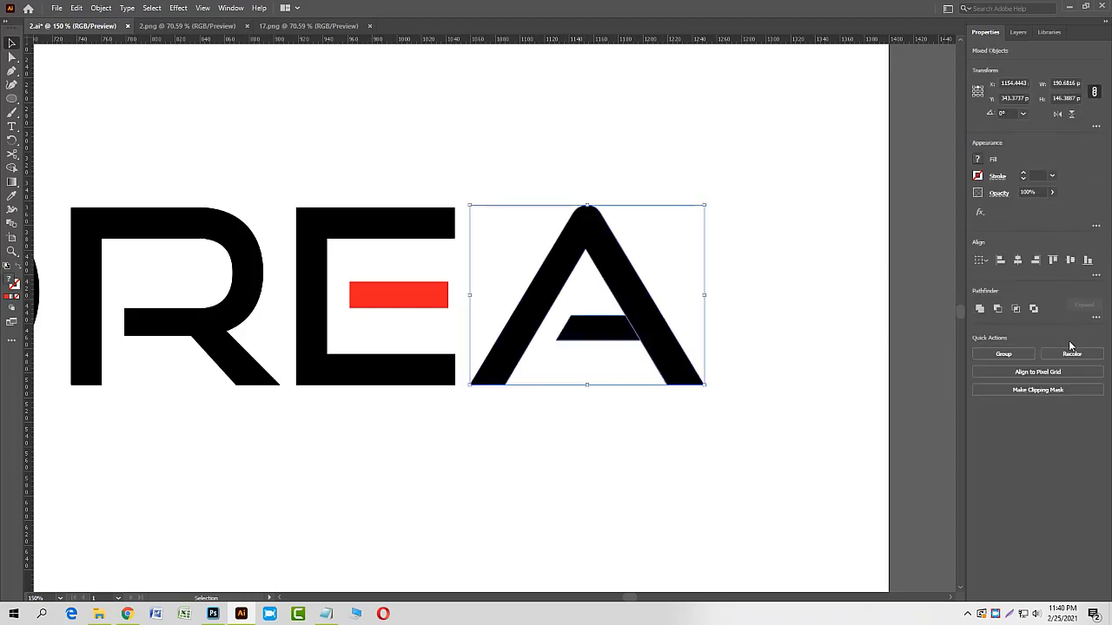
{"action": "left_click", "coordinate": [1096, 318]}
{"action": "left_click", "coordinate": [980, 380]}
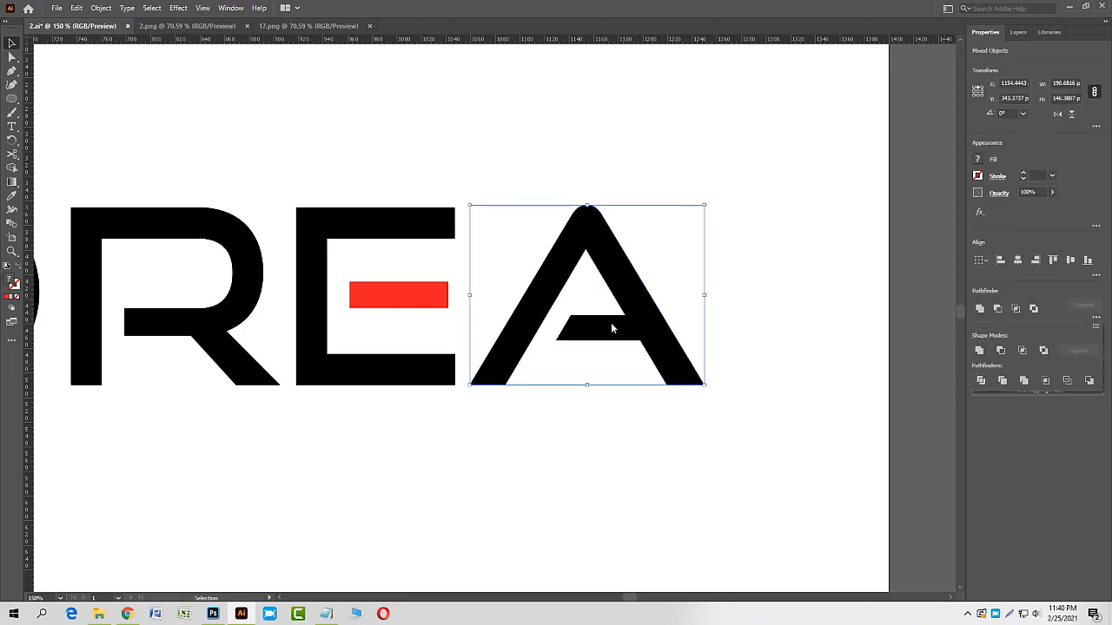
Ungroup the divided A, pull its crossbar out below the letter and delete it.
{"action": "left_click", "coordinate": [628, 346]}
{"action": "right_click", "coordinate": [650, 340]}
{"action": "left_click", "coordinate": [622, 443]}
{"action": "left_click_drag", "start_coordinate": [719, 266], "coordinate": [591, 437]}
{"action": "right_click", "coordinate": [613, 331]}
{"action": "left_click", "coordinate": [629, 427]}
{"action": "left_click", "coordinate": [608, 427]}
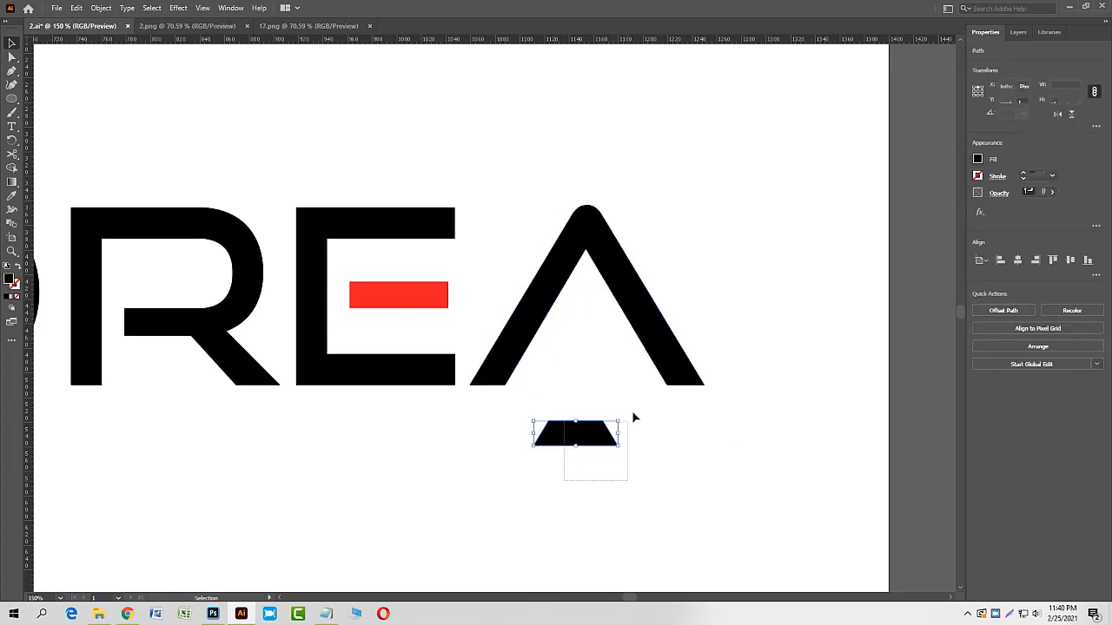
{"action": "key", "text": "Delete"}
Draw a solid black triangle about 95 px wide and 82 px high inside the open A.
{"action": "left_click_drag", "start_coordinate": [12, 98], "coordinate": [61, 141]}
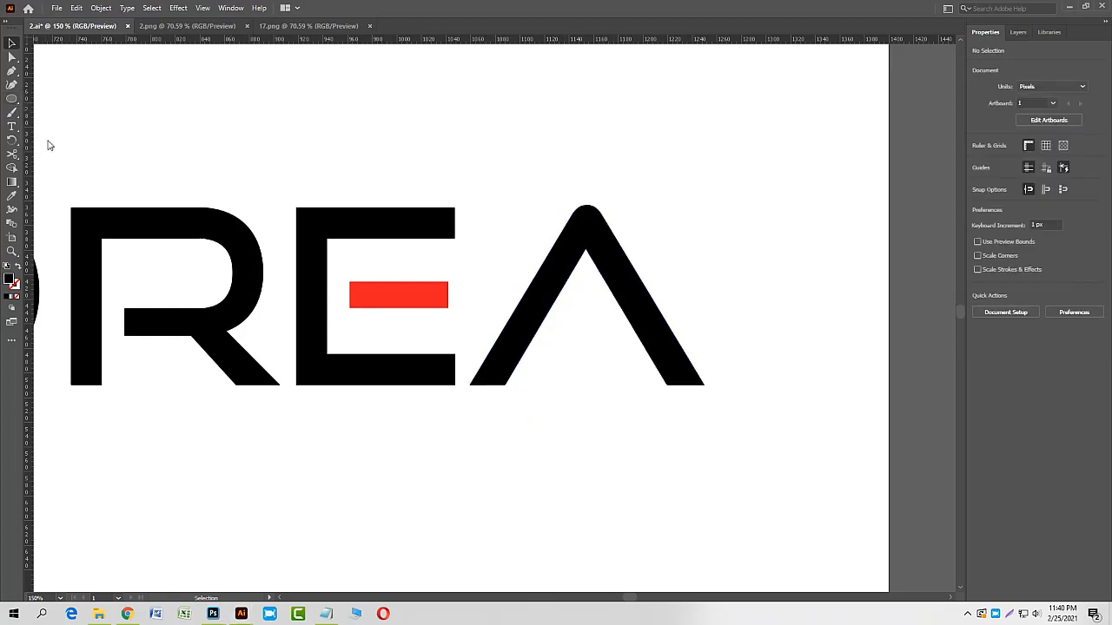
{"action": "left_click_drag", "start_coordinate": [590, 456], "coordinate": [604, 425]}
{"action": "key", "text": "alt+space"}
{"action": "left_click", "coordinate": [61, 11]}
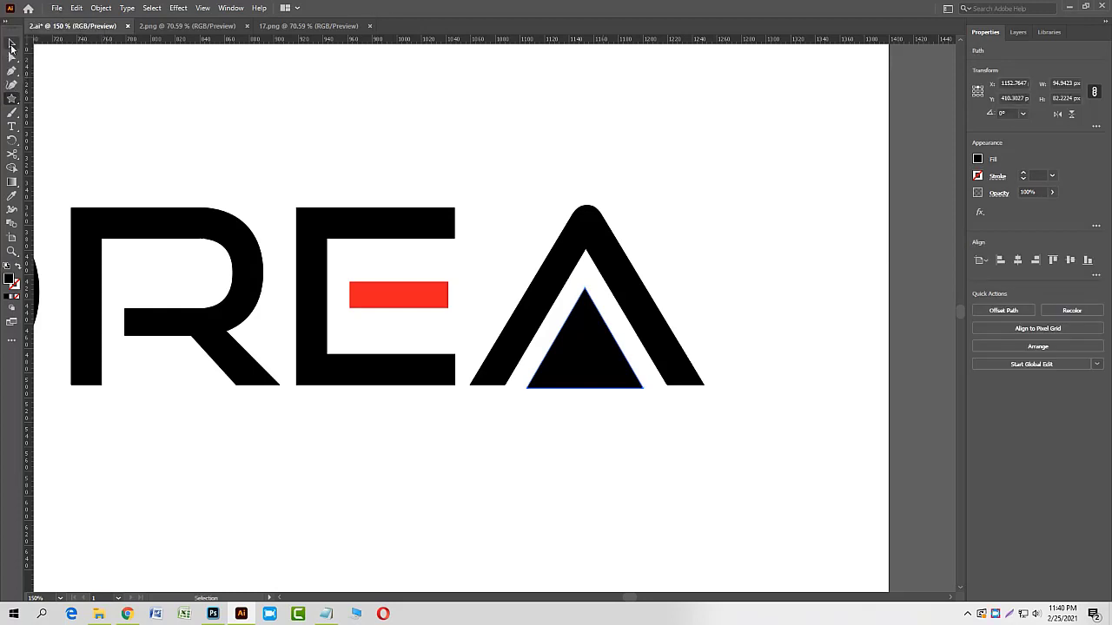
{"action": "left_click", "coordinate": [12, 44]}
{"action": "left_click", "coordinate": [500, 396]}
Select the circle, all the letter shapes and the triangle, and align them along their bottom edges.
{"action": "left_click_drag", "start_coordinate": [151, 172], "coordinate": [724, 466]}
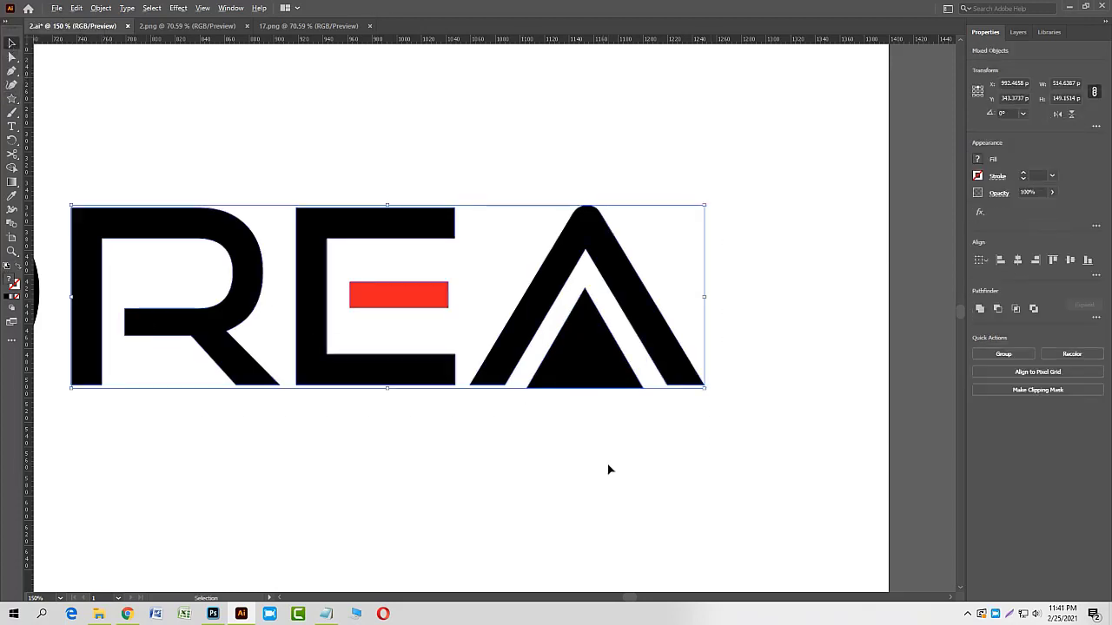
{"action": "scroll", "coordinate": [608, 466], "scroll_direction": "down", "scroll_amount": 2}
{"action": "left_click_drag", "start_coordinate": [130, 265], "coordinate": [752, 498]}
{"action": "left_click", "coordinate": [1086, 263]}
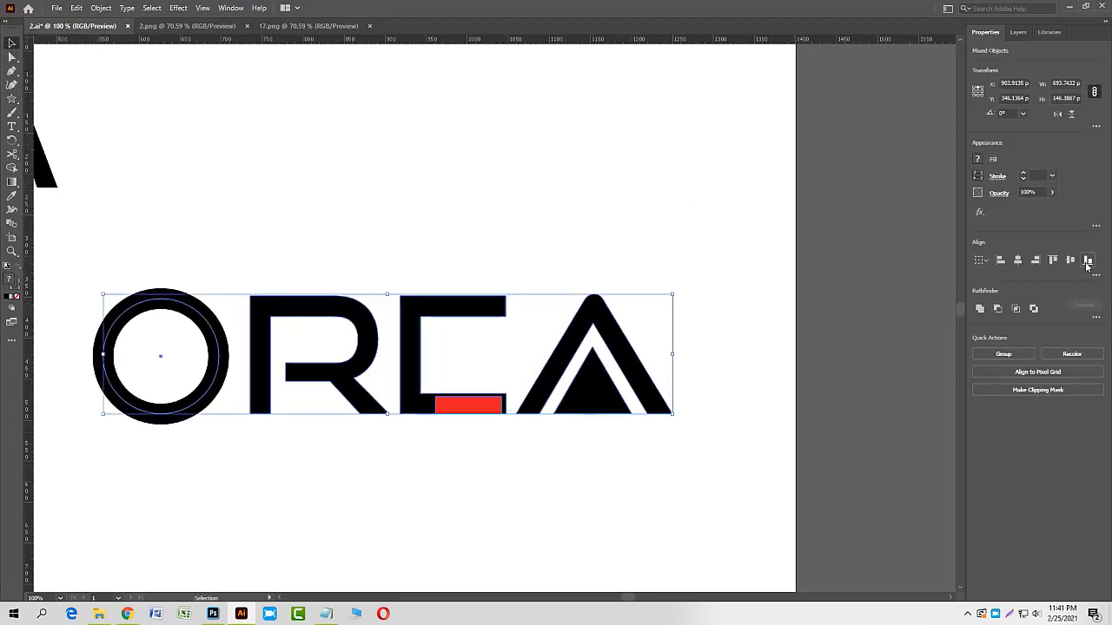
Align the E's outer shape and red bar by their vertical centres and group them.
{"action": "left_click_drag", "start_coordinate": [444, 248], "coordinate": [489, 419]}
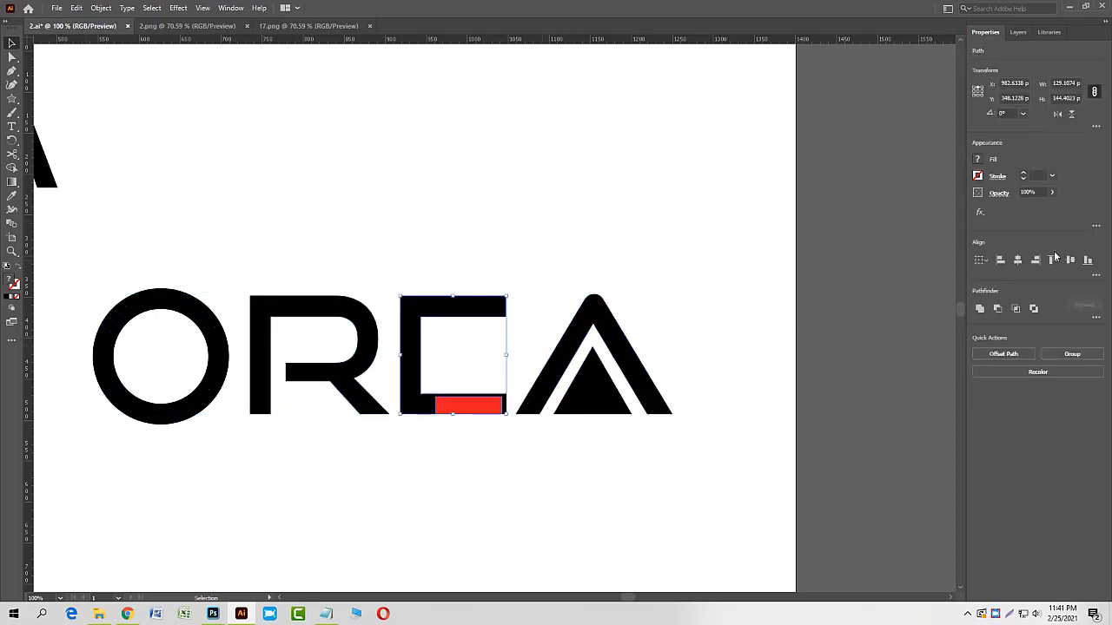
{"action": "left_click", "coordinate": [1070, 260]}
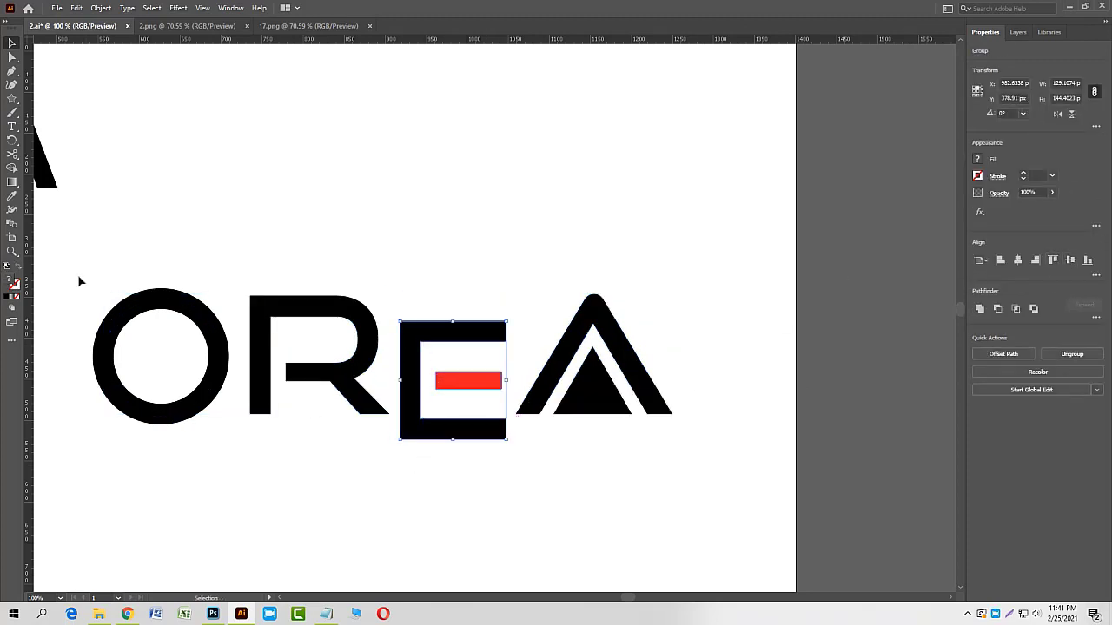
Align all the letterforms by their vertical centres and realign the A and its inner triangle along their bottom edges.
{"action": "left_click_drag", "start_coordinate": [77, 275], "coordinate": [827, 404]}
{"action": "left_click", "coordinate": [1070, 261]}
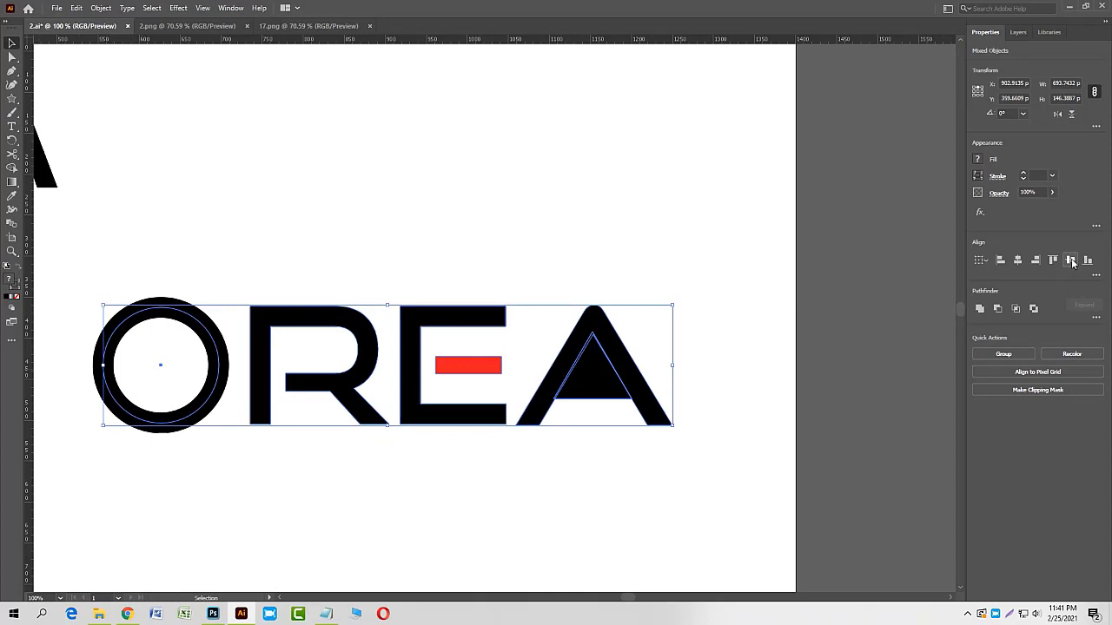
{"action": "left_click_drag", "start_coordinate": [613, 518], "coordinate": [750, 360]}
{"action": "left_click", "coordinate": [1087, 261]}
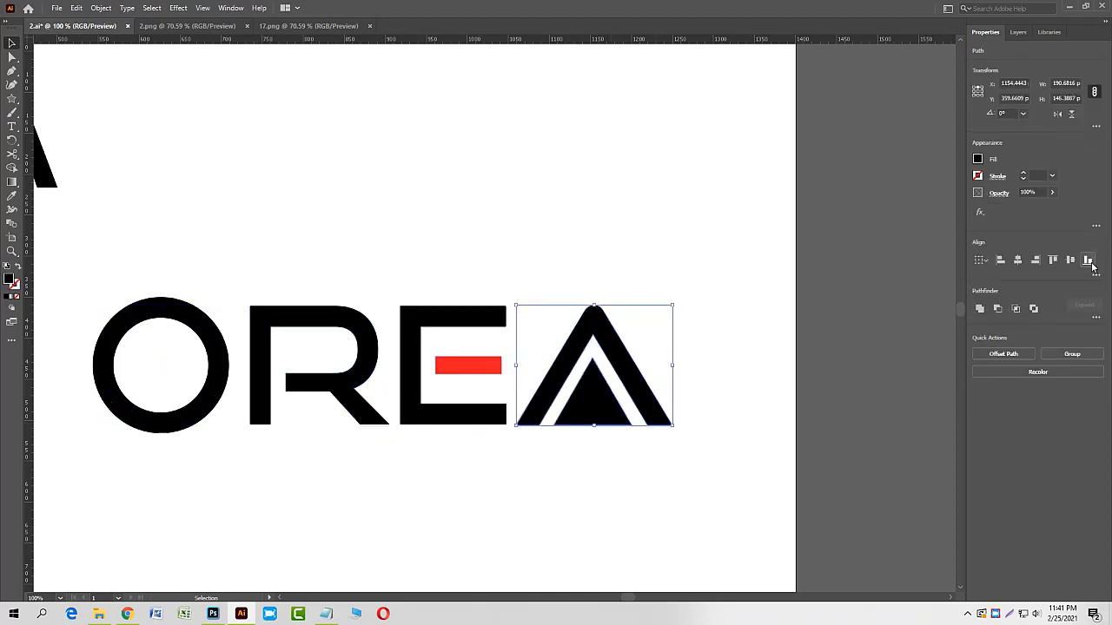
Fill the triangle inside the A with the red sampled from the E's middle bar.
{"action": "left_click", "coordinate": [575, 449]}
{"action": "left_click", "coordinate": [596, 414]}
{"action": "left_click", "coordinate": [494, 364]}
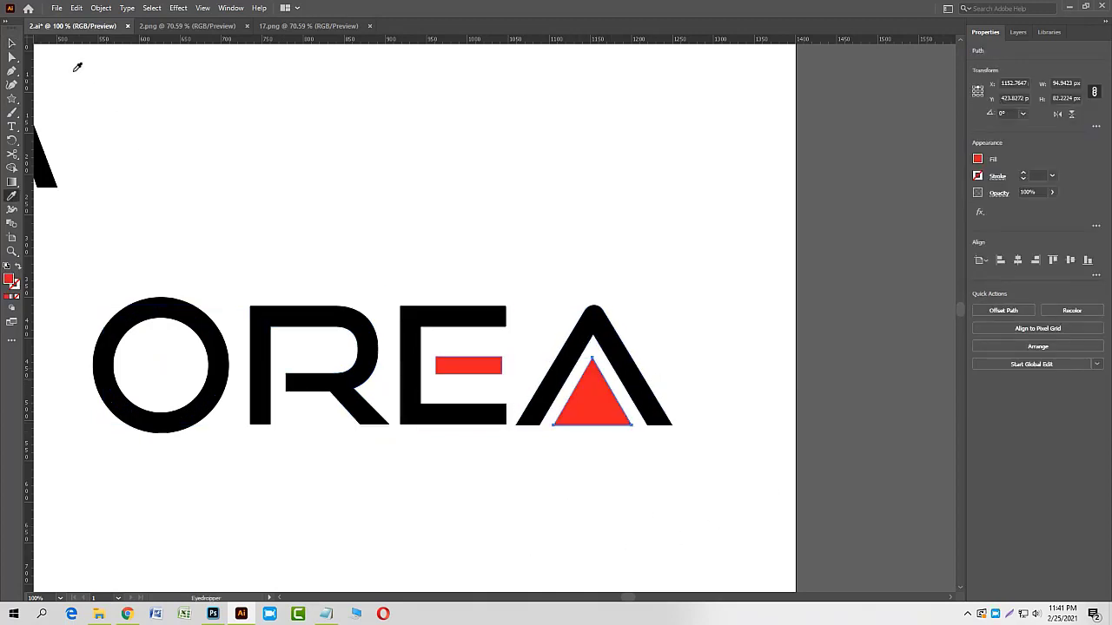
Expand the 25 pt stroked circle of the O into a filled ring shape.
{"action": "left_click", "coordinate": [330, 460]}
{"action": "left_click_drag", "start_coordinate": [330, 461], "coordinate": [411, 457]}
{"action": "left_click", "coordinate": [261, 307]}
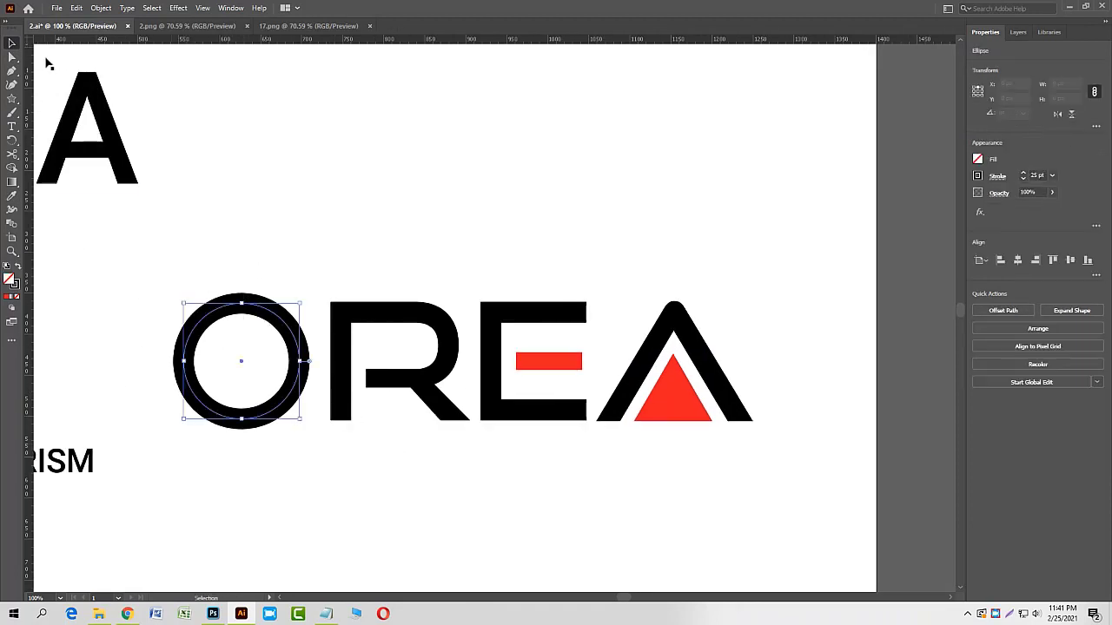
{"action": "left_click", "coordinate": [103, 8]}
{"action": "left_click", "coordinate": [122, 144]}
{"action": "left_click", "coordinate": [526, 372]}
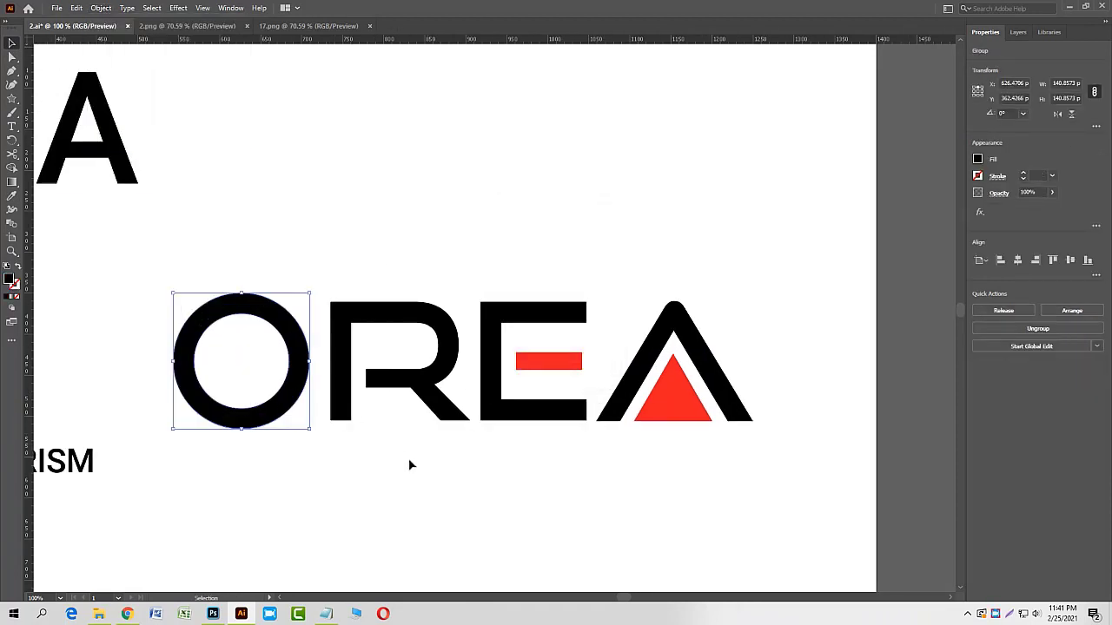
Draw a black rectangle about 33 px wide and 118 px high across the top of the O and fully round its corners.
{"action": "left_click_drag", "start_coordinate": [259, 364], "coordinate": [340, 366]}
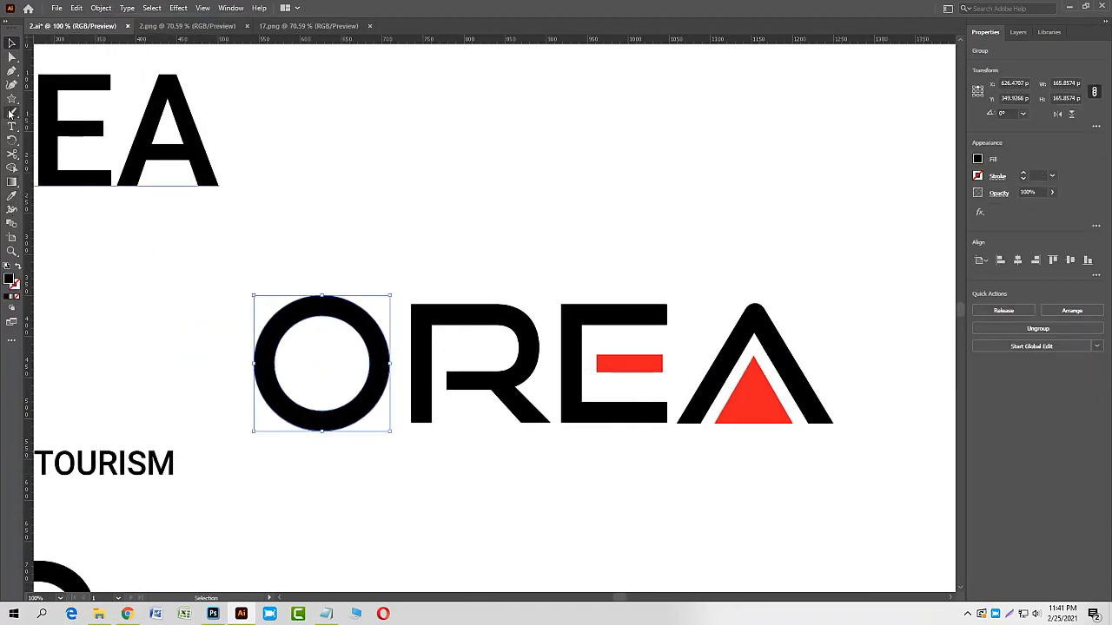
{"action": "left_click", "coordinate": [12, 98]}
{"action": "left_click", "coordinate": [53, 97]}
{"action": "mouse_move", "coordinate": [396, 137]}
{"action": "left_mouse_down"}
{"action": "mouse_move", "coordinate": [432, 228]}
{"action": "mouse_move", "coordinate": [337, 365]}
{"action": "left_mouse_up"}
{"action": "key", "text": "v"}
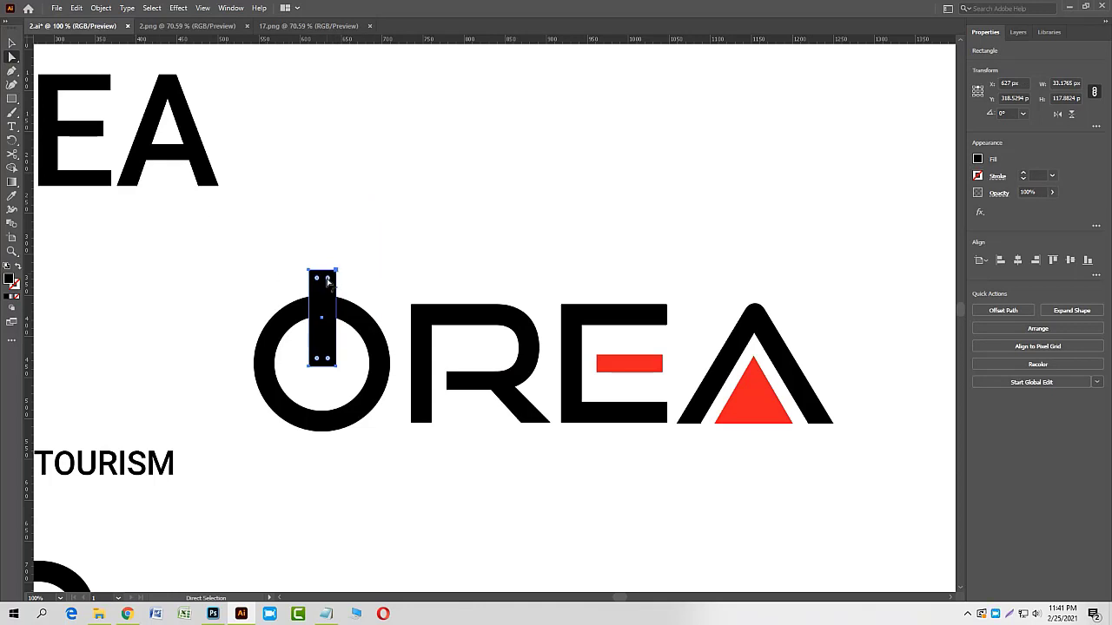
{"action": "left_click_drag", "start_coordinate": [327, 280], "coordinate": [330, 395]}
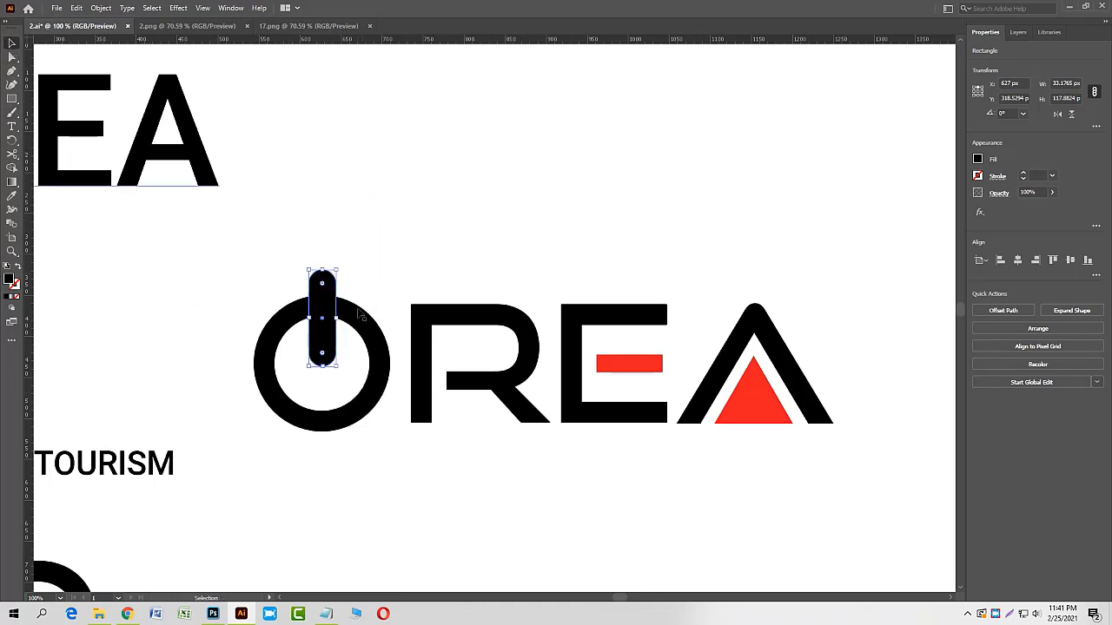
Narrow the vertical bar to about 27 px, fully round its ends and centre it across the top of the O.
{"action": "mouse_move", "coordinate": [334, 318]}
{"action": "left_mouse_down"}
{"action": "mouse_move", "coordinate": [321, 318]}
{"action": "mouse_move", "coordinate": [335, 318]}
{"action": "left_mouse_up"}
{"action": "left_click_drag", "start_coordinate": [335, 270], "coordinate": [353, 161]}
{"action": "left_click_drag", "start_coordinate": [352, 216], "coordinate": [370, 300]}
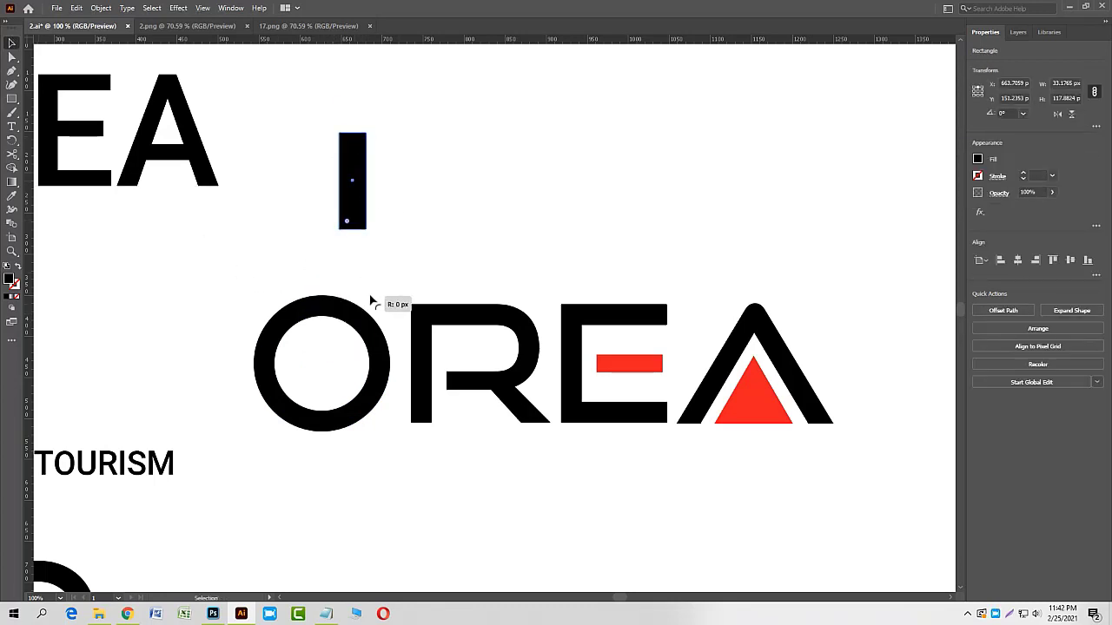
{"action": "left_click_drag", "start_coordinate": [366, 180], "coordinate": [361, 180]}
{"action": "left_click_drag", "start_coordinate": [353, 140], "coordinate": [321, 335]}
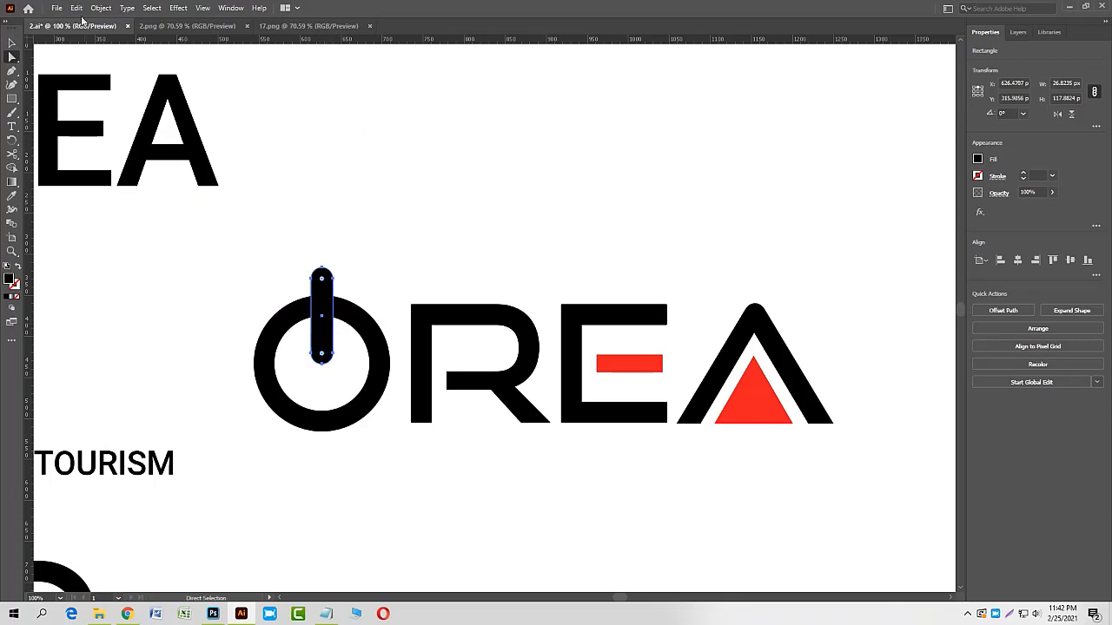
Offset the rounded bar's path by 12 px with Miter joins and subtract the enlarged copy from the ring.
{"action": "left_click", "coordinate": [101, 8]}
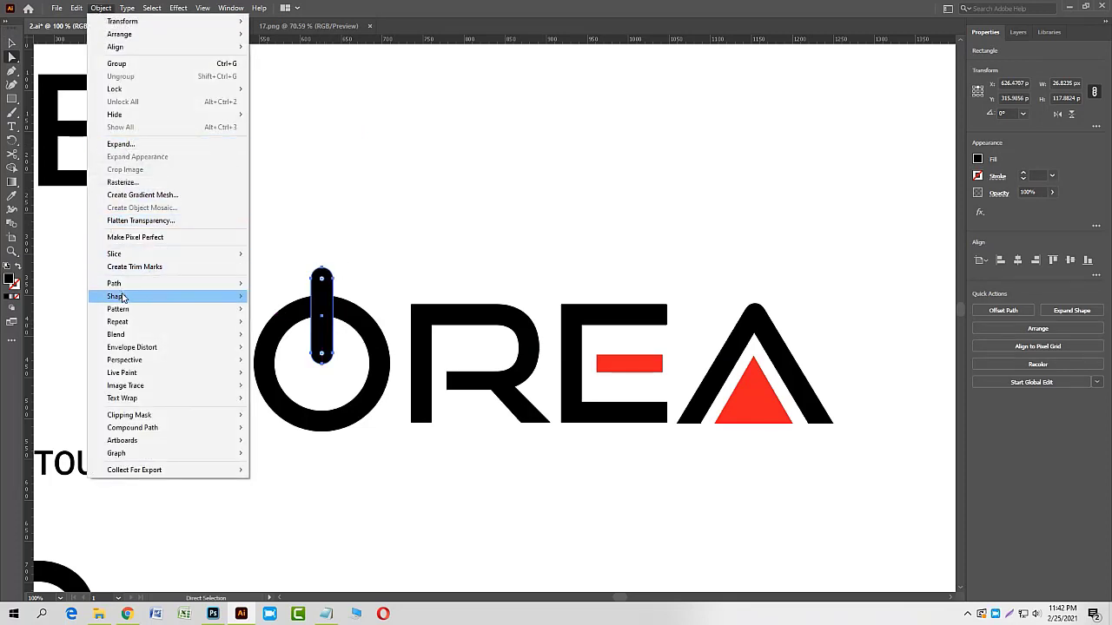
{"action": "mouse_move", "coordinate": [199, 283]}
{"action": "left_click", "coordinate": [285, 326]}
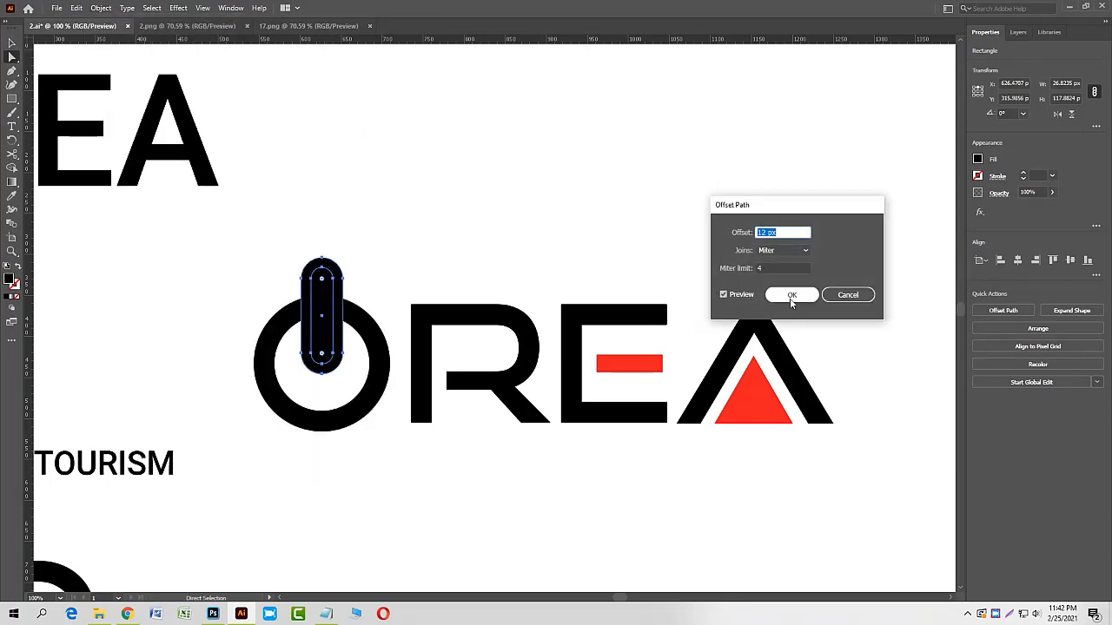
{"action": "left_click", "coordinate": [791, 296]}
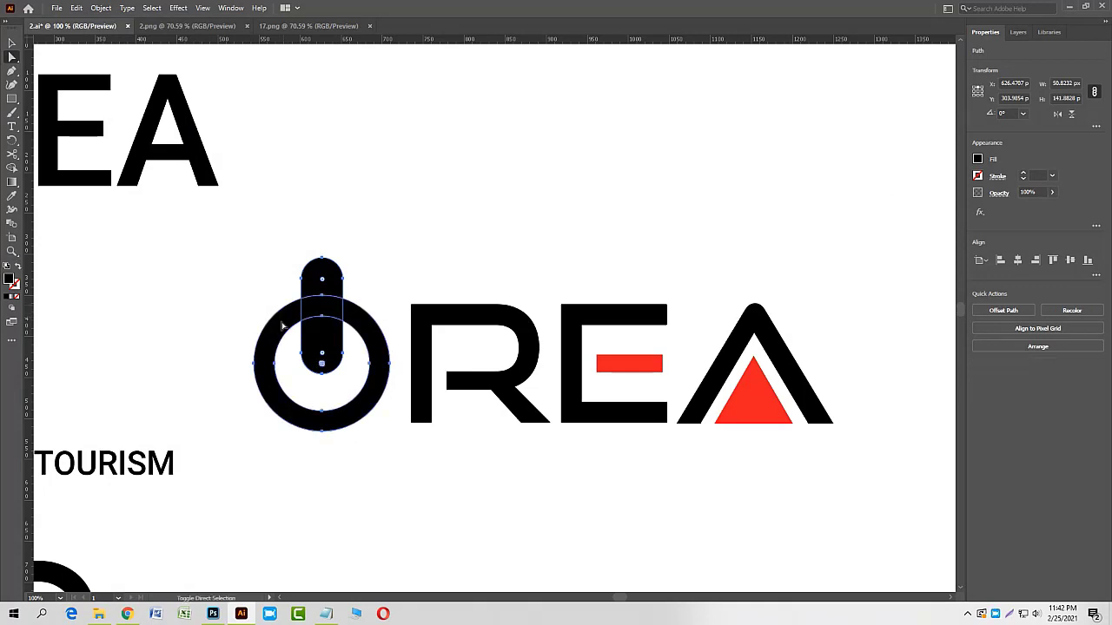
{"action": "left_click", "coordinate": [282, 326], "text": "shift"}
{"action": "left_click", "coordinate": [1000, 350]}
{"action": "left_click", "coordinate": [536, 213]}
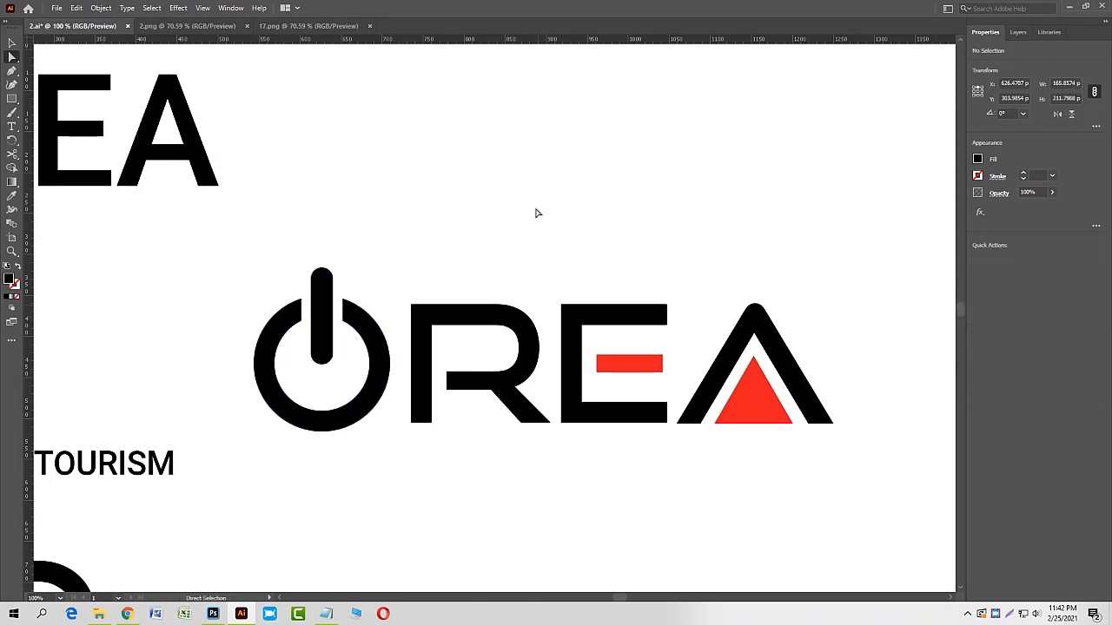
Round the ring's two cut ends and fill the vertical bar with the red of the E's middle bar.
{"action": "left_click", "coordinate": [362, 318]}
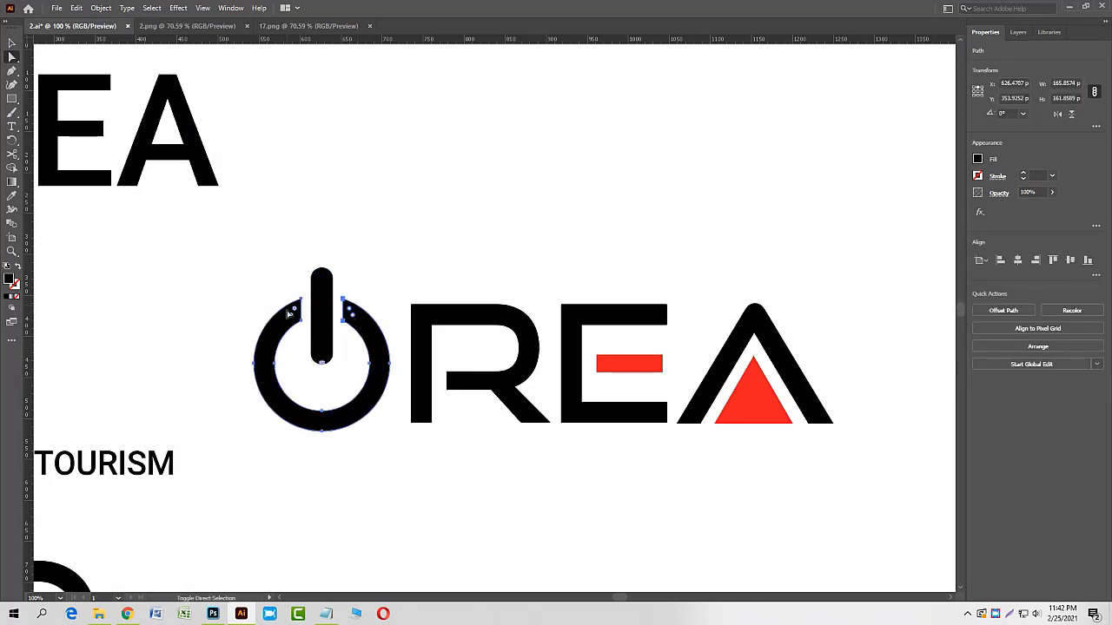
{"action": "left_click_drag", "start_coordinate": [294, 312], "coordinate": [303, 318]}
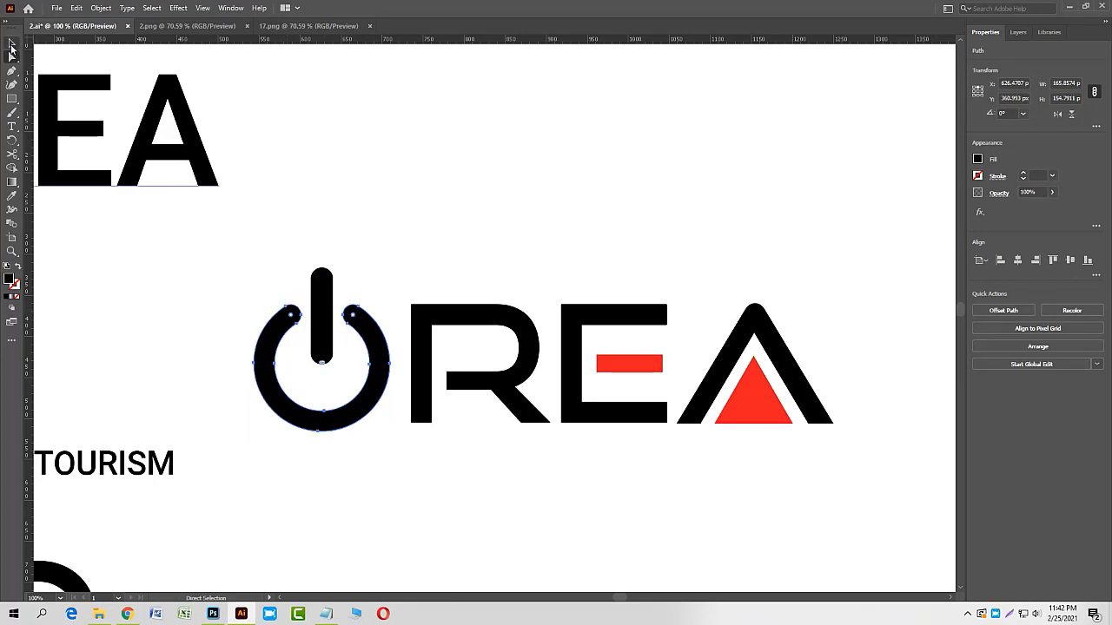
{"action": "left_click", "coordinate": [11, 44]}
{"action": "left_click", "coordinate": [321, 295]}
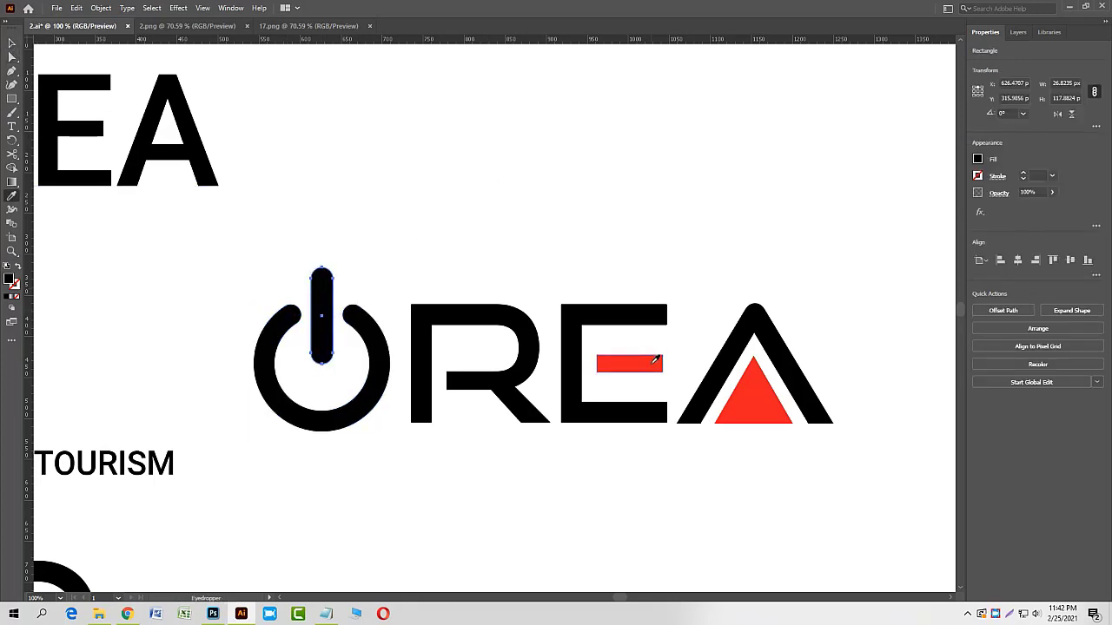
{"action": "left_click", "coordinate": [655, 359]}
Group the O's ring with its bar, the A with its triangle, and the E's parts as separate letters.
{"action": "key", "text": "a"}
{"action": "left_click_drag", "start_coordinate": [243, 268], "coordinate": [372, 414]}
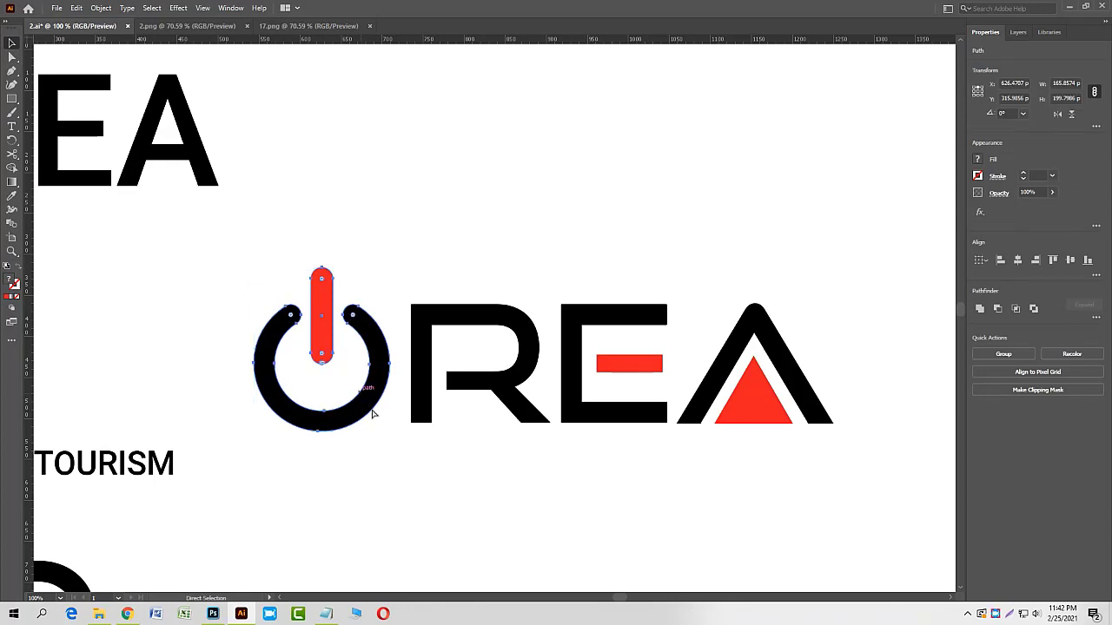
{"action": "key", "text": "ctrl+g"}
{"action": "left_click_drag", "start_coordinate": [729, 265], "coordinate": [781, 402]}
{"action": "key", "text": "ctrl+g"}
{"action": "left_click_drag", "start_coordinate": [612, 254], "coordinate": [649, 449]}
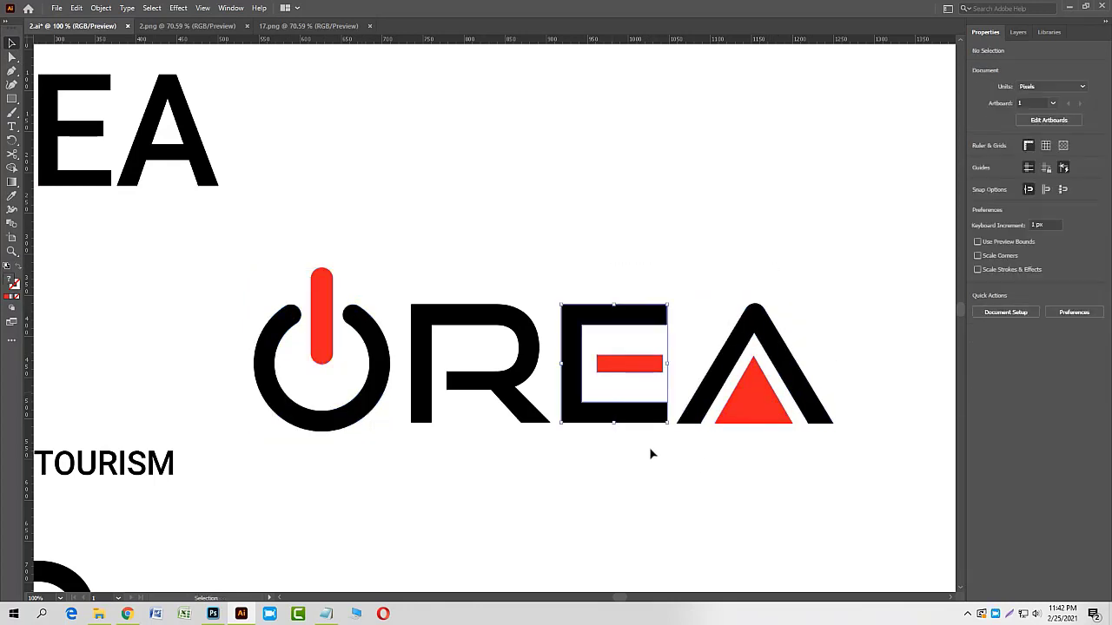
{"action": "key", "text": "ctrl+g"}
Align the four letters O, R, E and A along their bottom edges.
{"action": "left_click_drag", "start_coordinate": [252, 250], "coordinate": [822, 487]}
{"action": "left_click", "coordinate": [1086, 260]}
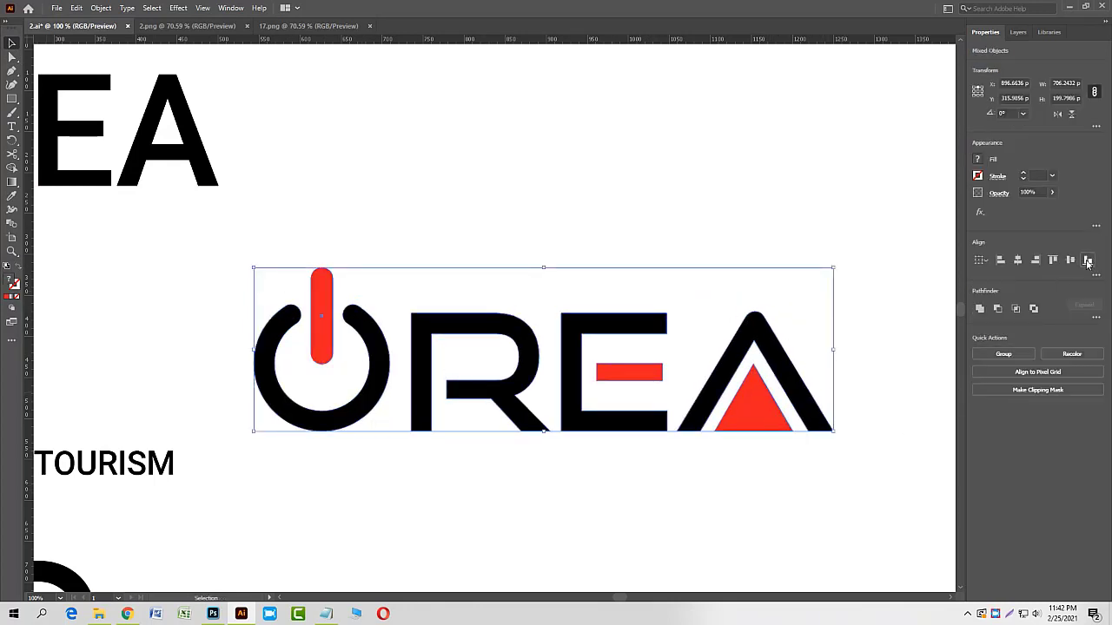
{"action": "left_click", "coordinate": [640, 501]}
Scale the O down to about 156 px wide and 187 px high and align all the letters along their bottom edges.
{"action": "key", "text": "ctrl+minus"}
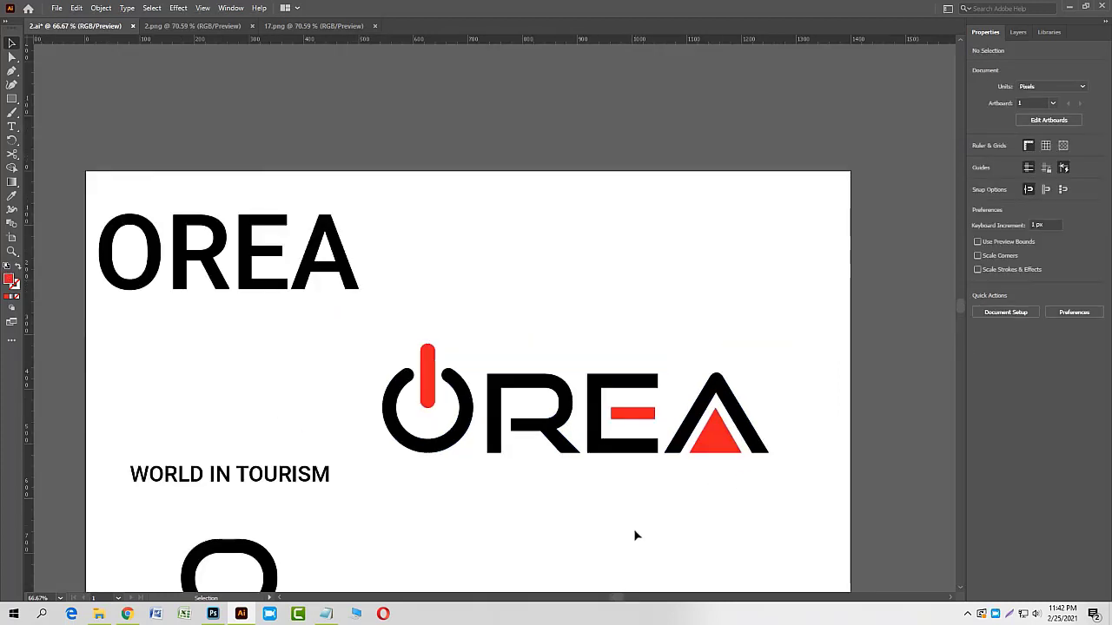
{"action": "left_click", "coordinate": [430, 327]}
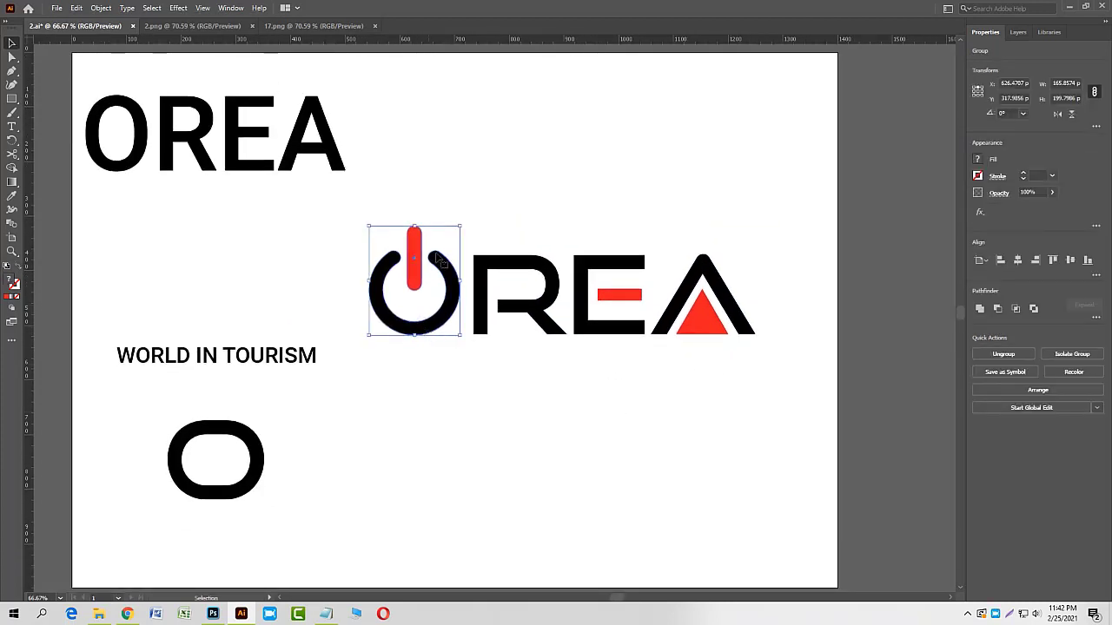
{"action": "left_click_drag", "start_coordinate": [460, 227], "coordinate": [457, 231]}
{"action": "left_click_drag", "start_coordinate": [377, 231], "coordinate": [708, 346]}
{"action": "left_click", "coordinate": [1087, 261]}
{"action": "left_click", "coordinate": [611, 432]}
Ungroup the O, shorten its red bar so the letter is about 175 px high, and group the bar with the ring again.
{"action": "key", "text": "ctrl+minus"}
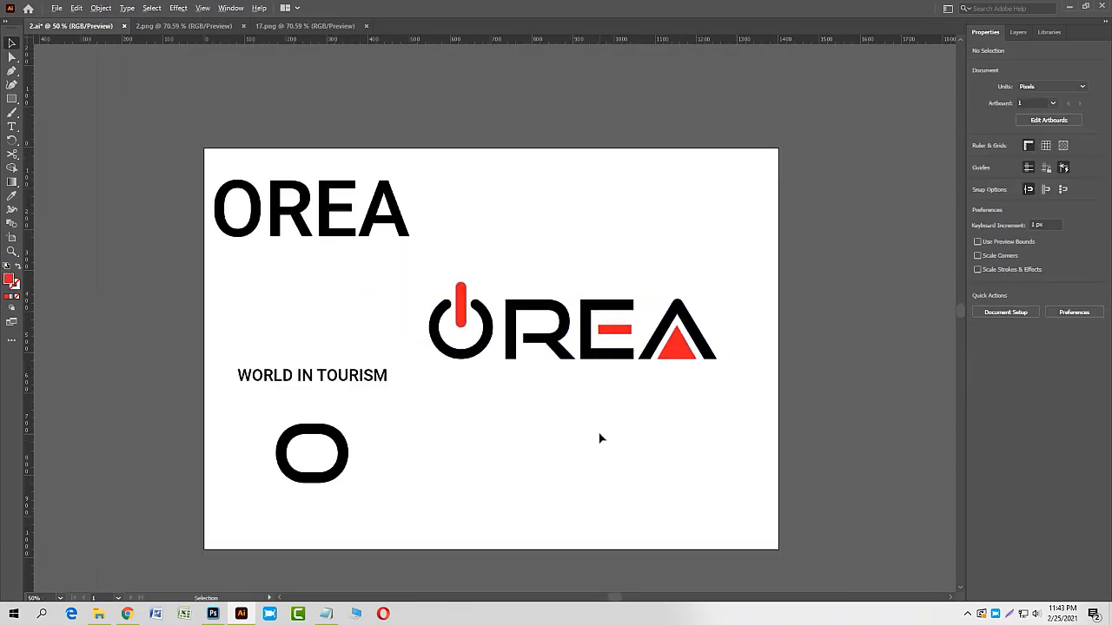
{"action": "left_click_drag", "start_coordinate": [598, 440], "coordinate": [567, 416]}
{"action": "right_click", "coordinate": [426, 295]}
{"action": "left_click", "coordinate": [442, 375]}
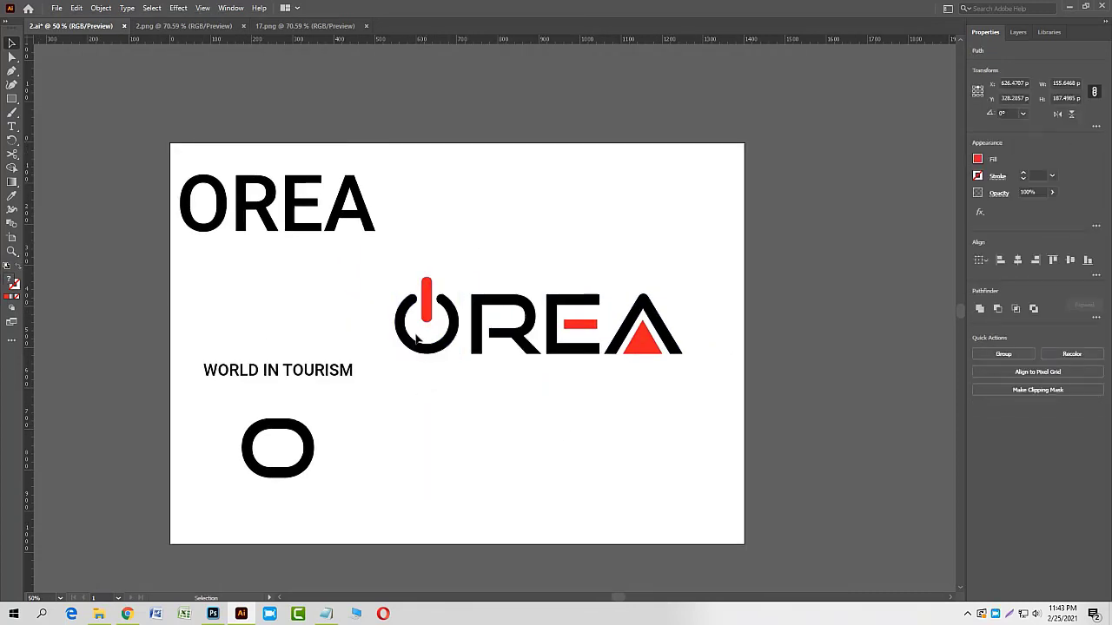
{"action": "left_click", "coordinate": [426, 300]}
{"action": "left_click_drag", "start_coordinate": [433, 277], "coordinate": [464, 357]}
{"action": "left_click", "coordinate": [396, 282]}
{"action": "left_click", "coordinate": [401, 301]}
{"action": "left_click", "coordinate": [429, 352]}
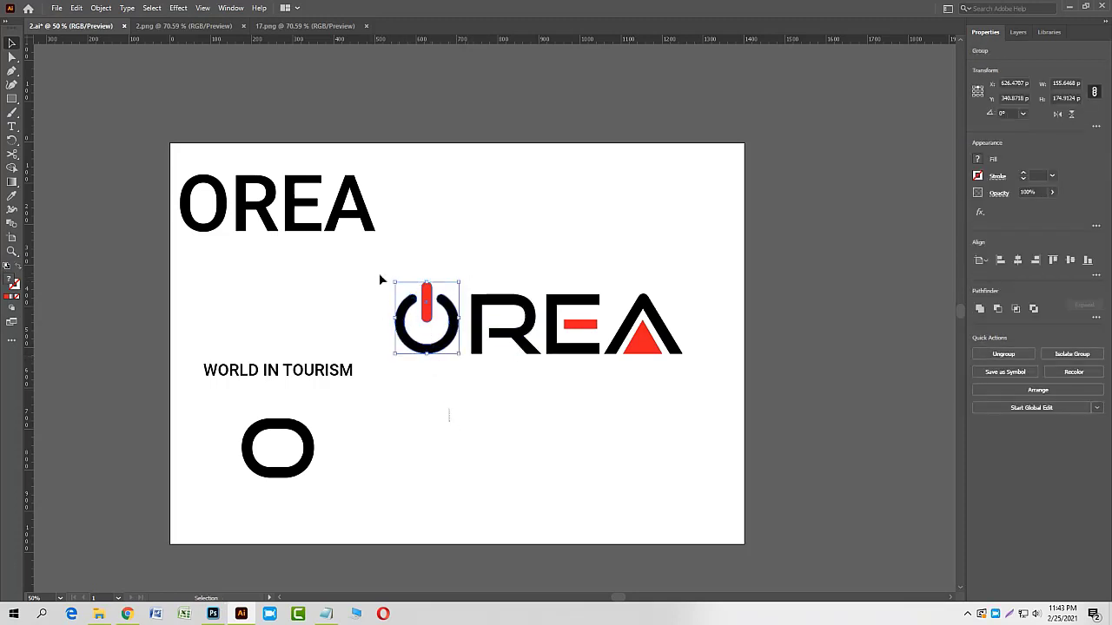
{"action": "left_click_drag", "start_coordinate": [377, 277], "coordinate": [674, 360]}
{"action": "left_click", "coordinate": [409, 437]}
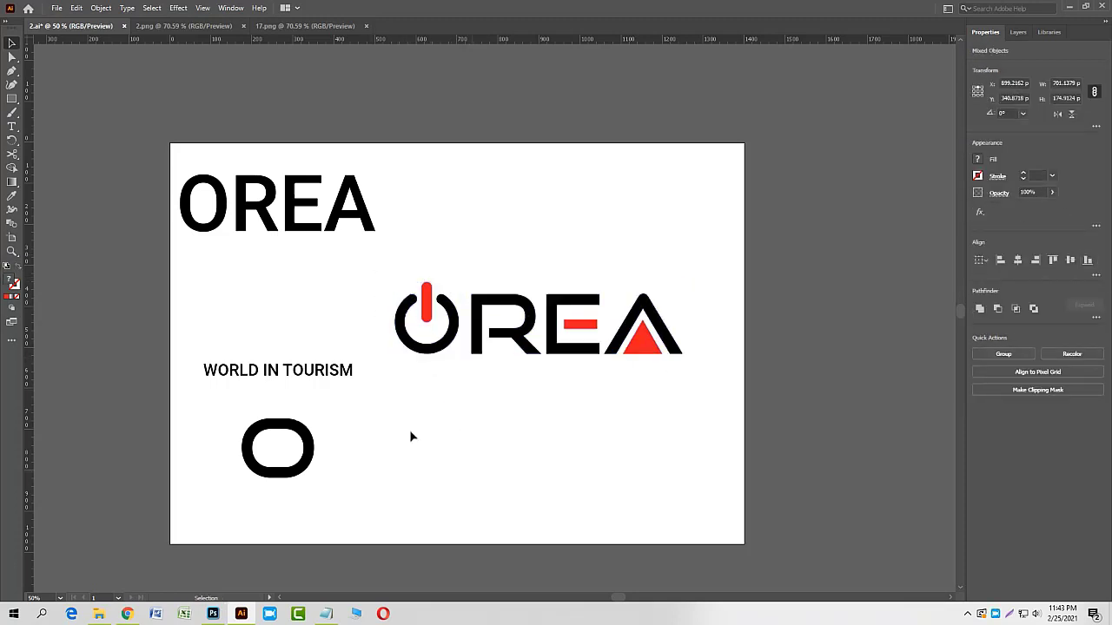
Move the WORLD IN TOURISM tagline below the new wordmark and set its font to Montserrat Regular.
{"action": "left_click_drag", "start_coordinate": [351, 371], "coordinate": [606, 385]}
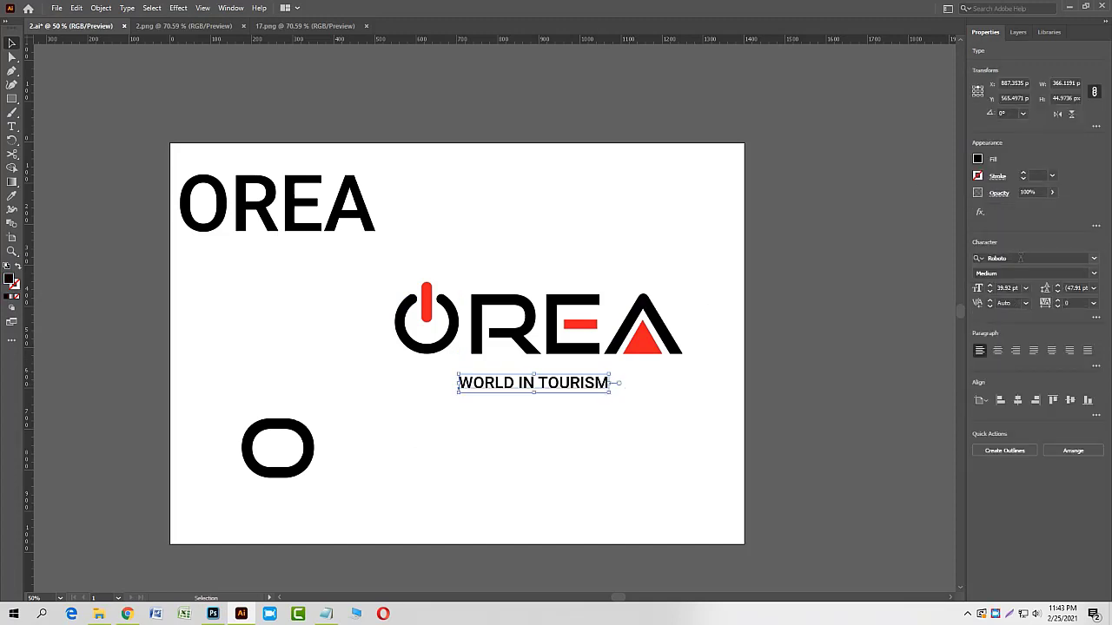
{"action": "left_click", "coordinate": [991, 258]}
{"action": "type", "text": "mon"}
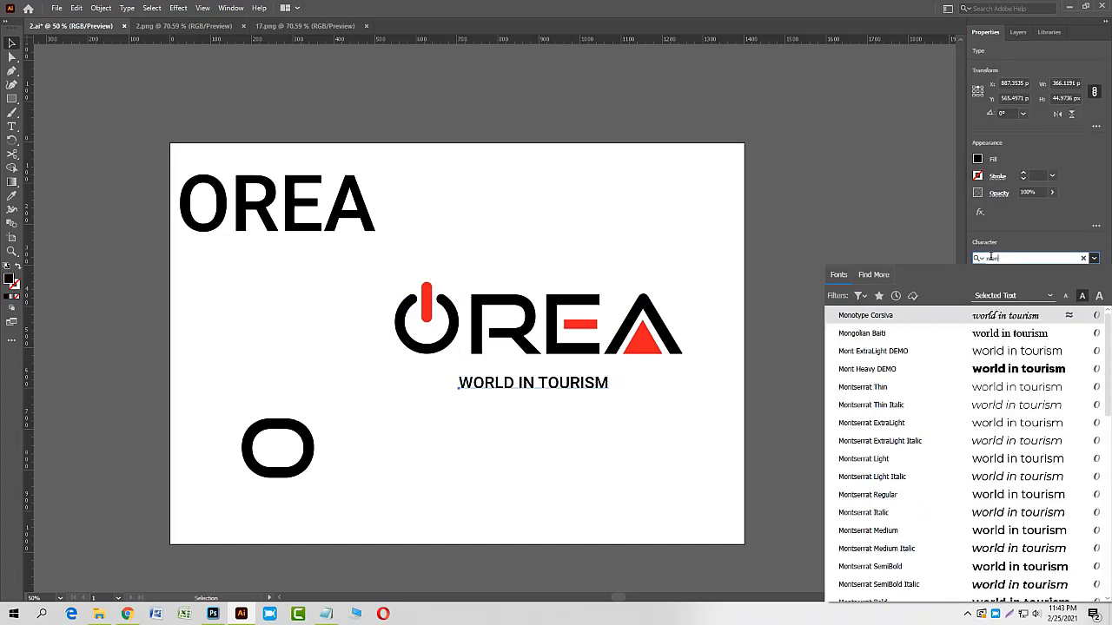
{"action": "left_click", "coordinate": [871, 495]}
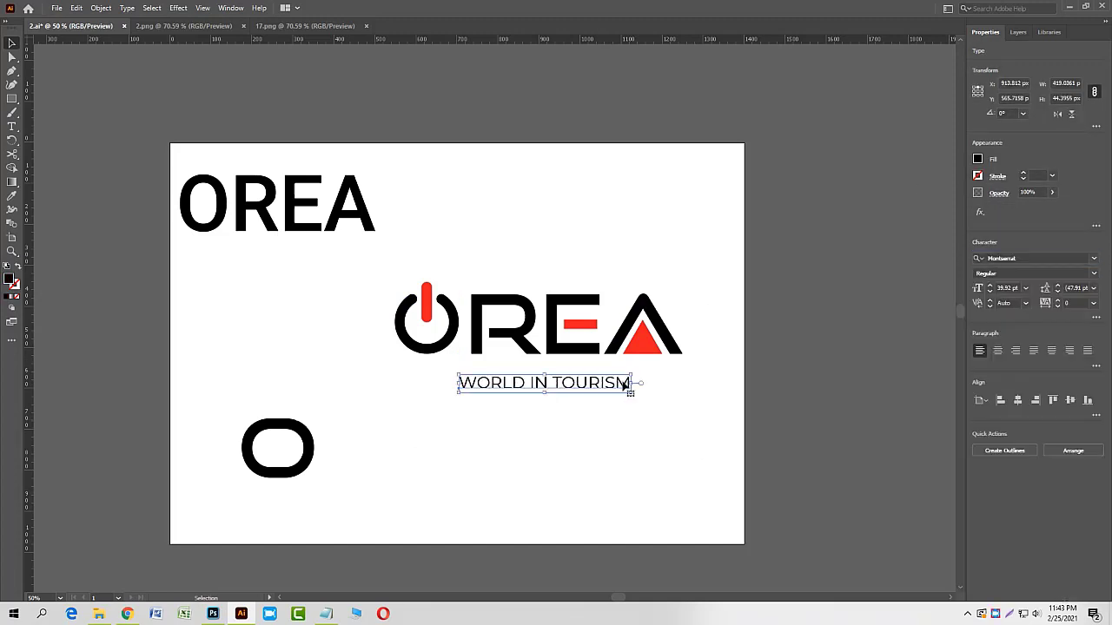
Enlarge the tagline to about 706 px wide, matching the wordmark's width, and position it directly beneath the letters.
{"action": "left_click_drag", "start_coordinate": [632, 373], "coordinate": [690, 366]}
{"action": "left_click", "coordinate": [627, 410]}
{"action": "left_click_drag", "start_coordinate": [625, 395], "coordinate": [617, 393]}
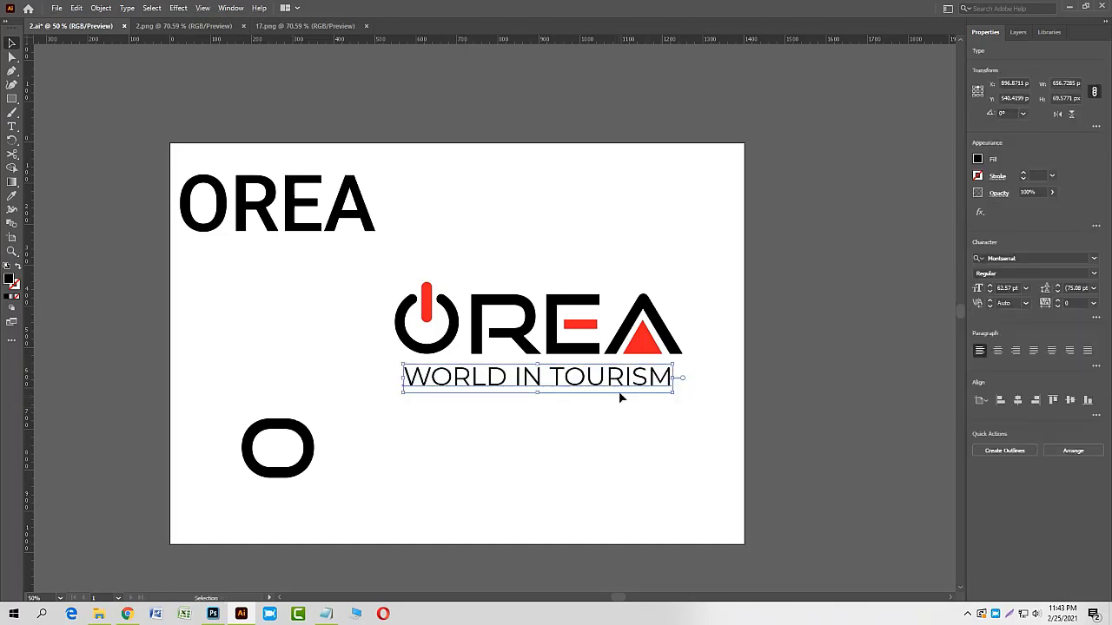
{"action": "left_click_drag", "start_coordinate": [674, 363], "coordinate": [684, 363]}
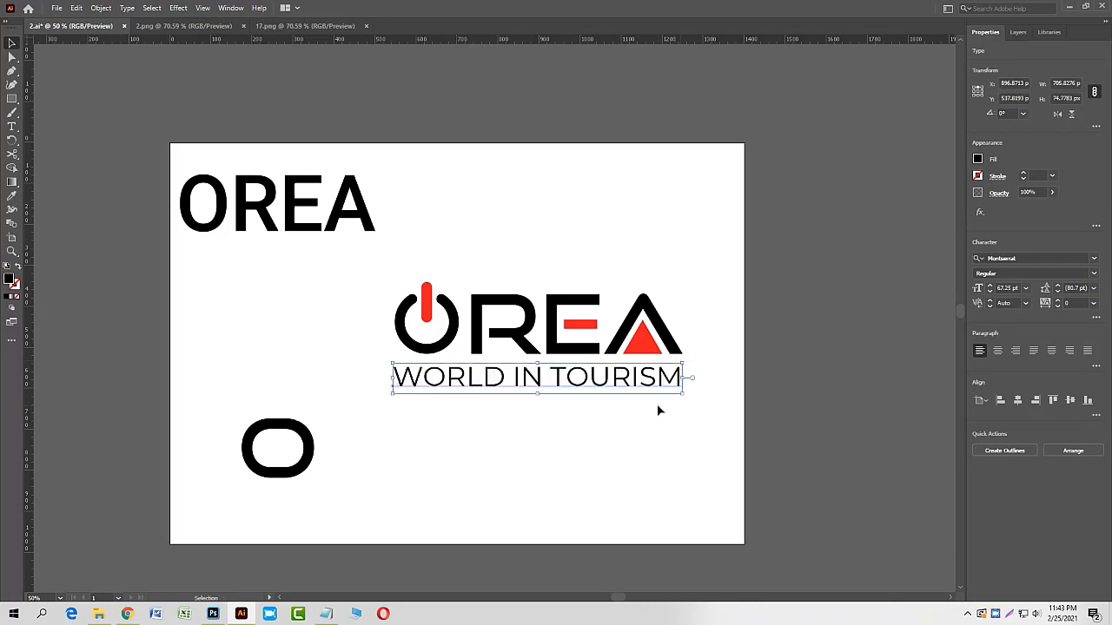
Try to align the separate wordmark letters and the tagline by their horizontal centres, and undo it.
{"action": "left_click_drag", "start_coordinate": [657, 409], "coordinate": [412, 265]}
{"action": "left_click", "coordinate": [1018, 260]}
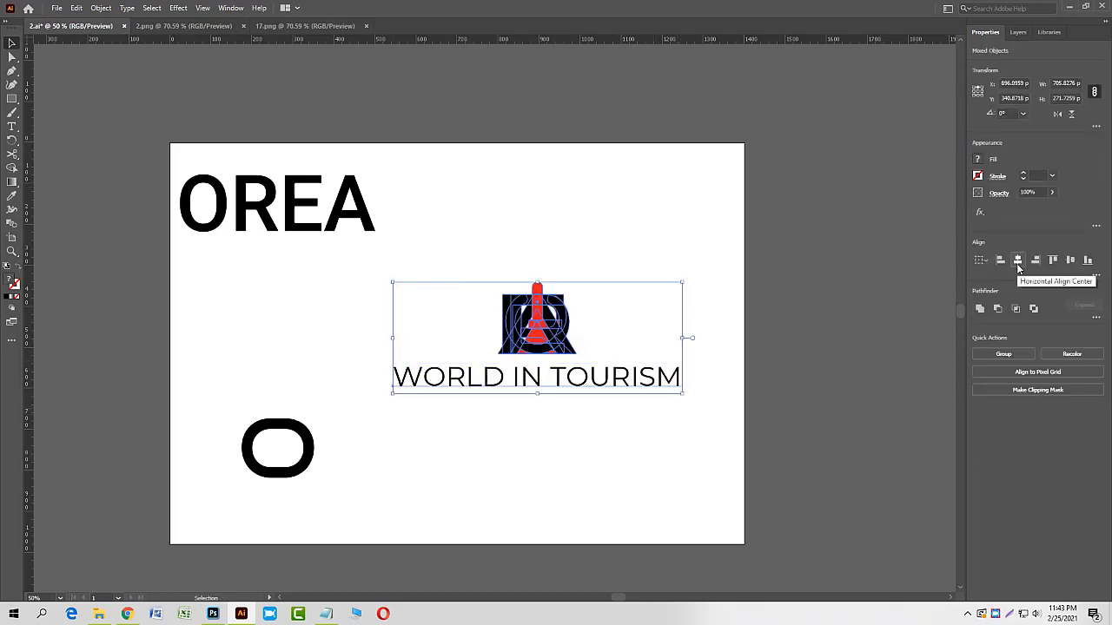
{"action": "left_click", "coordinate": [599, 460]}
{"action": "key", "text": "ctrl+z"}
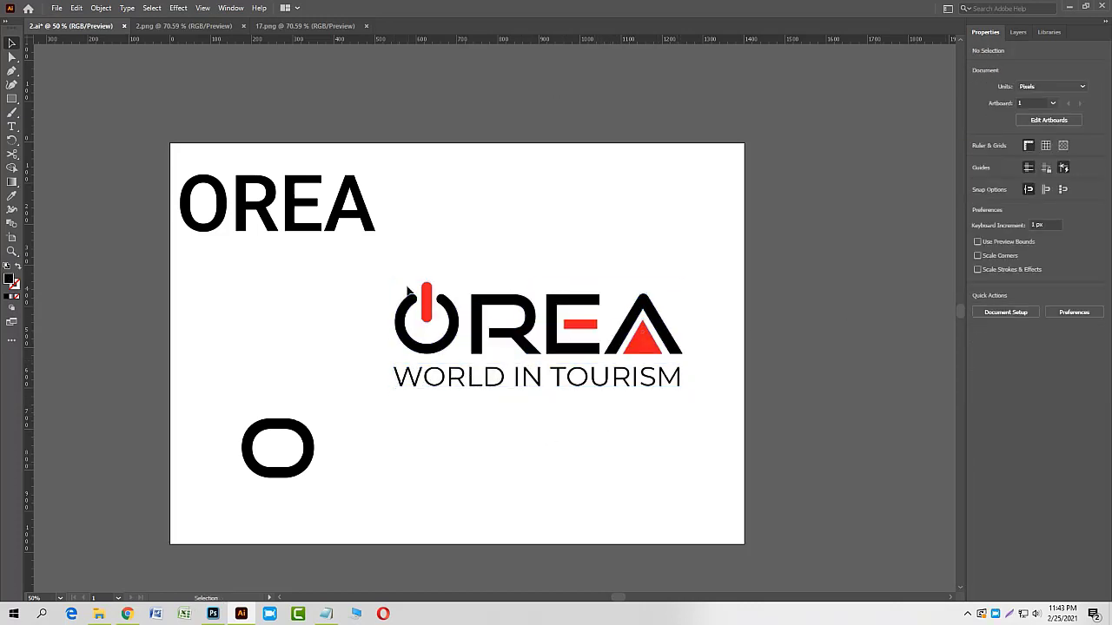
Align the complete OREA wordmark and the tagline by their horizontal centres.
{"action": "left_click", "coordinate": [682, 338]}
{"action": "left_click_drag", "start_coordinate": [382, 288], "coordinate": [706, 407]}
{"action": "left_click", "coordinate": [582, 400]}
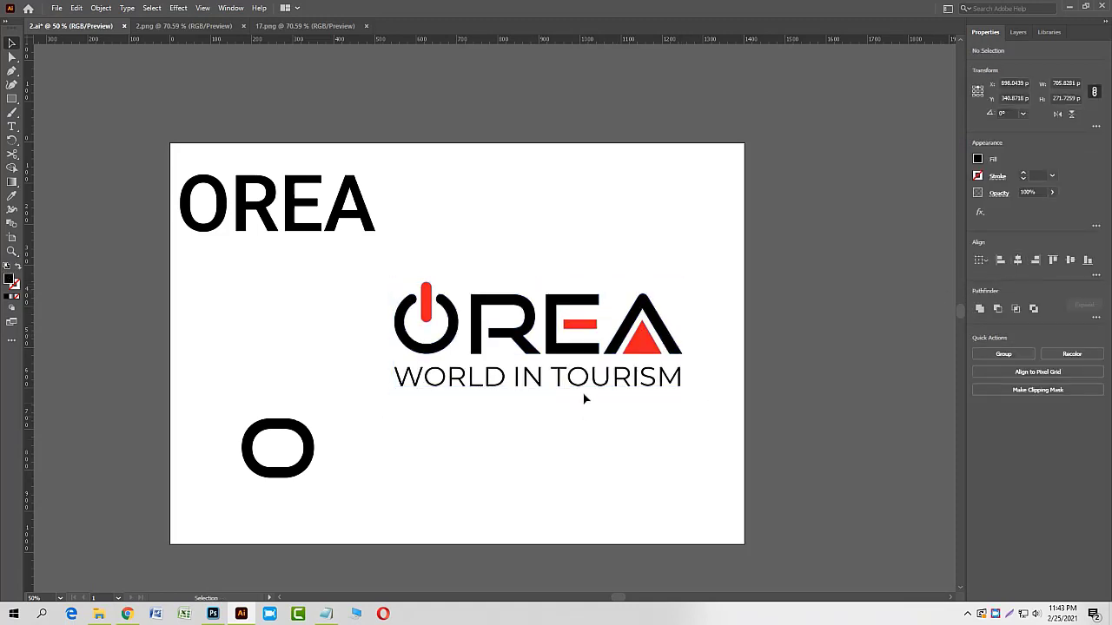
Set the WORLD IN TOURISM tagline's font style to Montserrat Medium.
{"action": "left_click", "coordinate": [584, 386]}
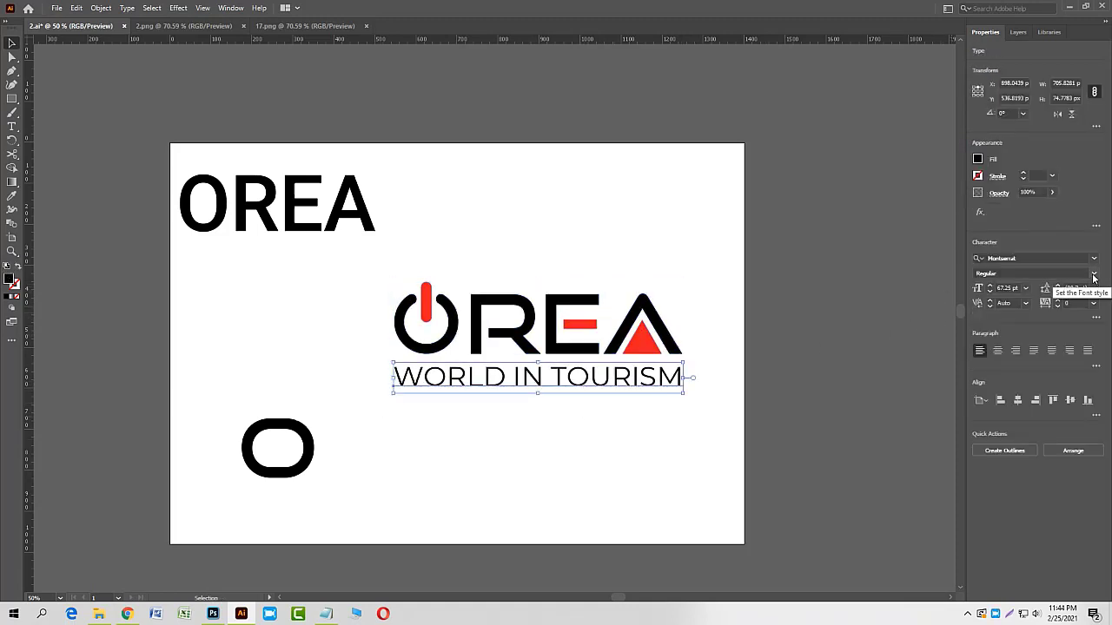
{"action": "left_click", "coordinate": [1092, 274]}
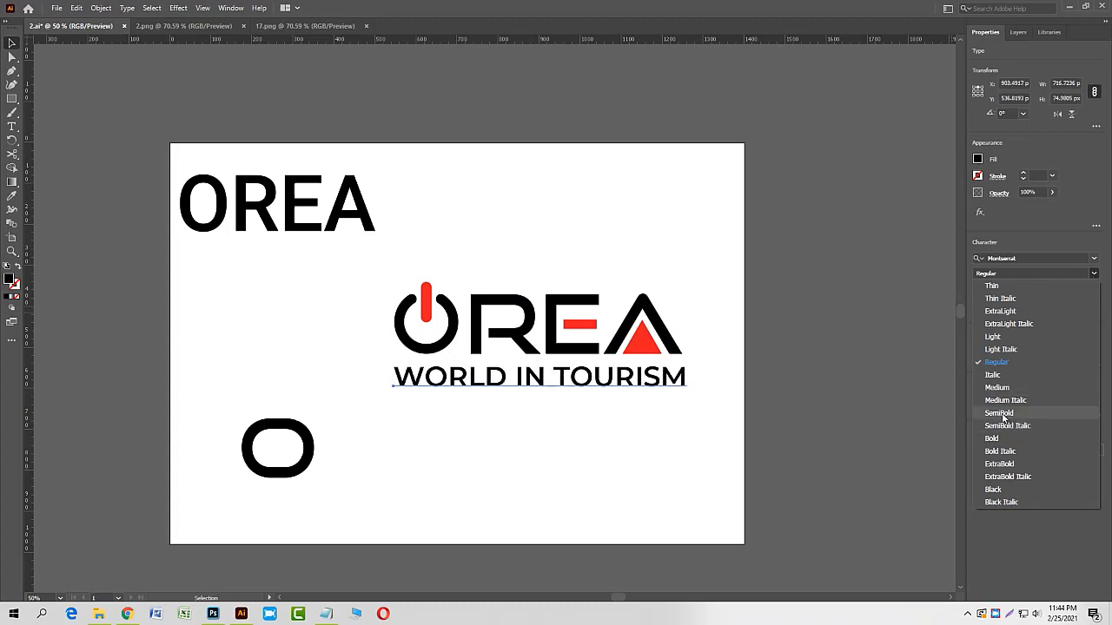
{"action": "left_click", "coordinate": [995, 388]}
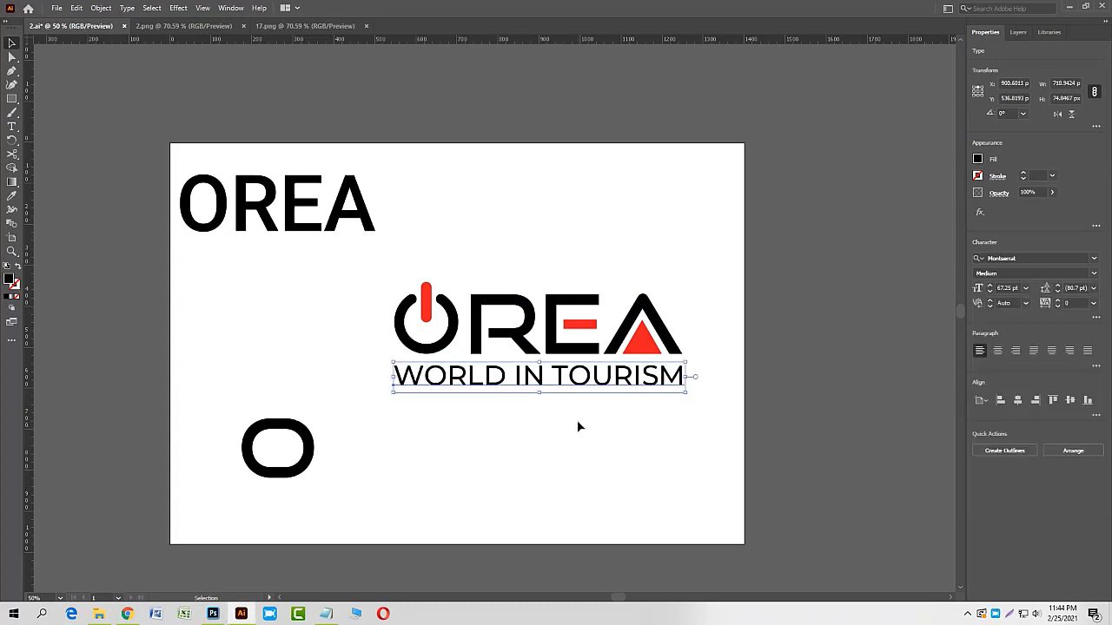
Nudge the tagline slightly closer to the wordmark, convert it to outlines and ungroup its letters.
{"action": "right_click", "coordinate": [590, 373]}
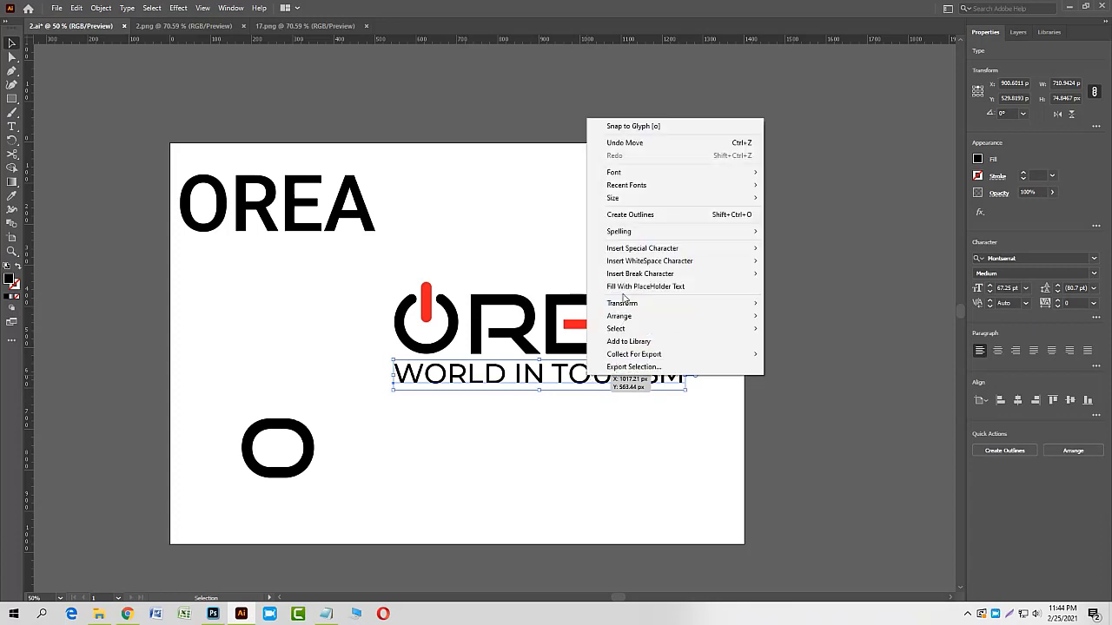
{"action": "left_click", "coordinate": [617, 214]}
{"action": "left_click", "coordinate": [590, 422]}
{"action": "right_click", "coordinate": [665, 379]}
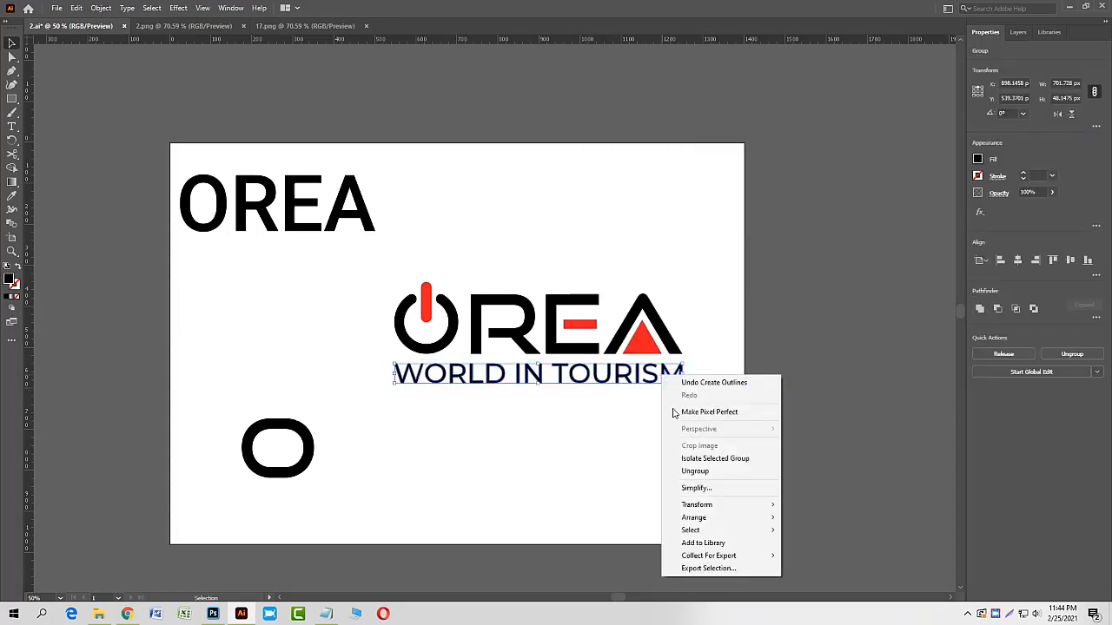
{"action": "left_click", "coordinate": [706, 467]}
Align the wordmark's outer edges with the tagline's last letter M and its first letter W.
{"action": "left_click", "coordinate": [671, 375]}
{"action": "left_click", "coordinate": [682, 352], "text": "shift"}
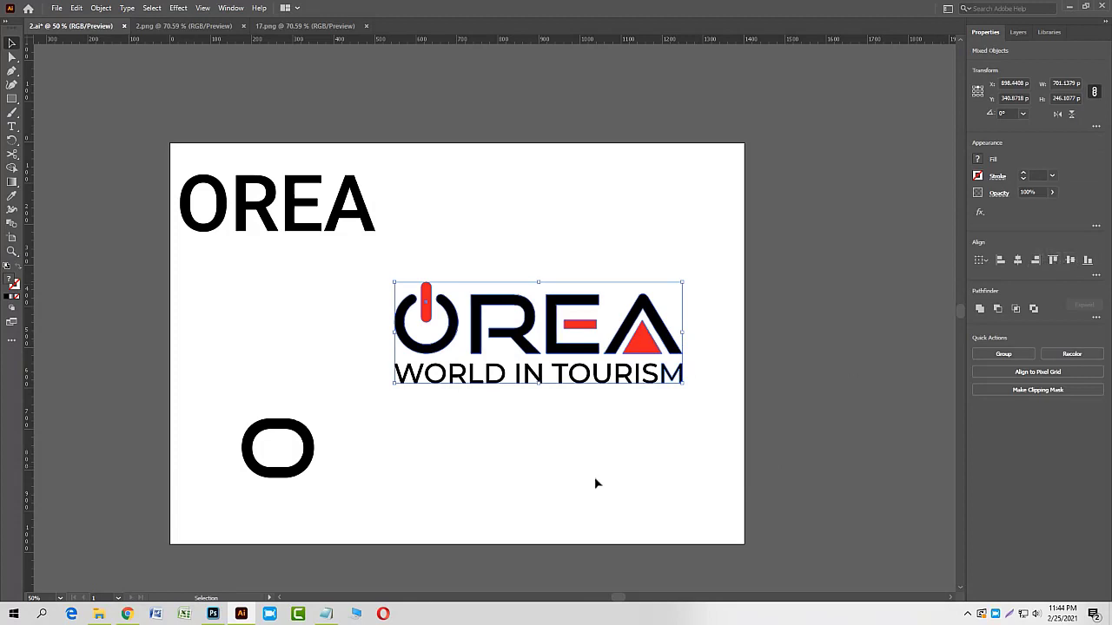
{"action": "left_click", "coordinate": [397, 402]}
{"action": "left_click", "coordinate": [406, 351]}
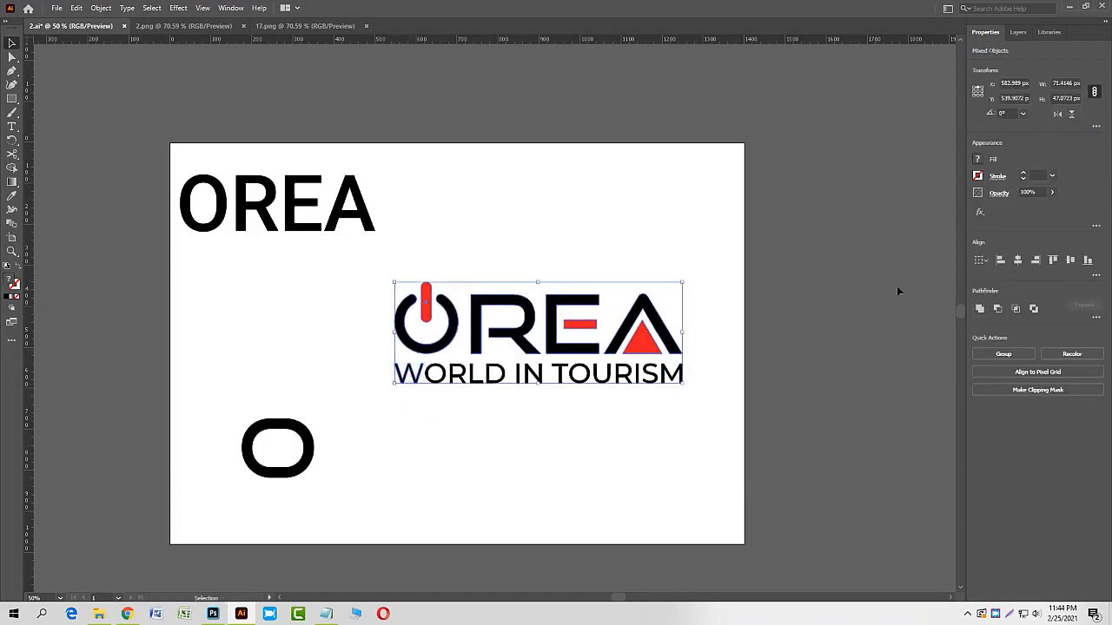
Combine the outlined tagline letters into one compound path and fill it with dark gray.
{"action": "left_click", "coordinate": [469, 466]}
{"action": "left_click", "coordinate": [681, 374]}
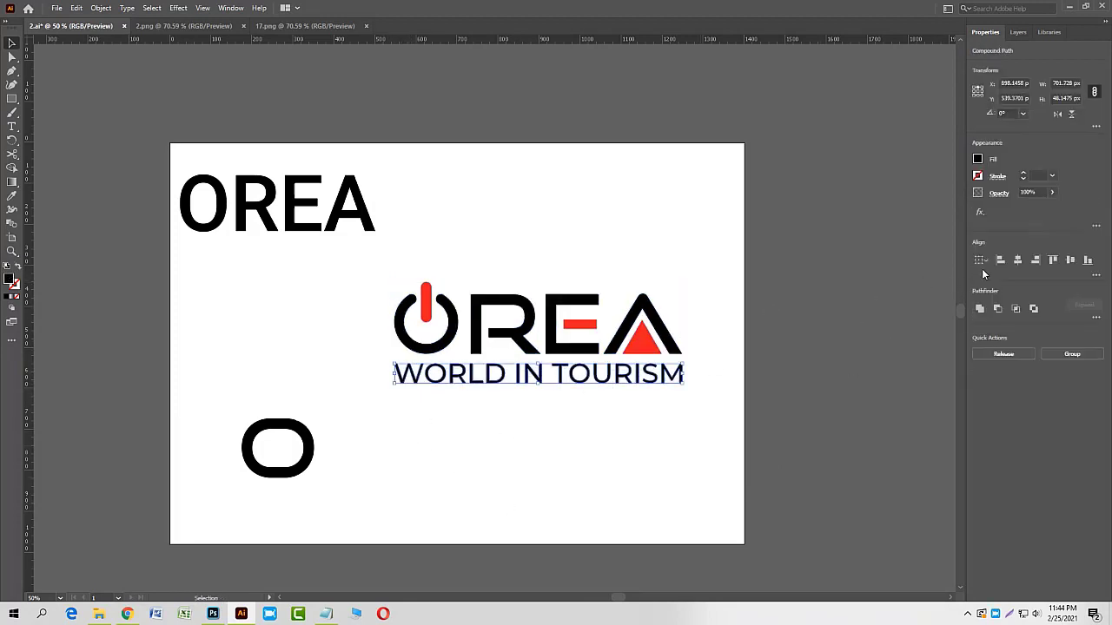
{"action": "left_click", "coordinate": [400, 415]}
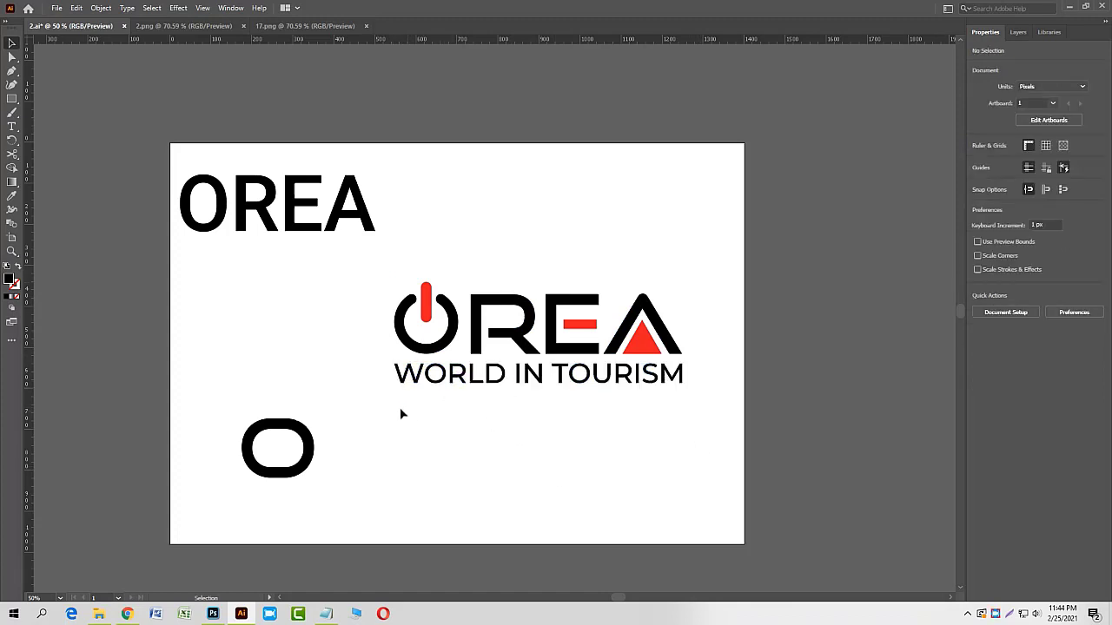
{"action": "left_click", "coordinate": [683, 375]}
{"action": "left_click", "coordinate": [978, 159]}
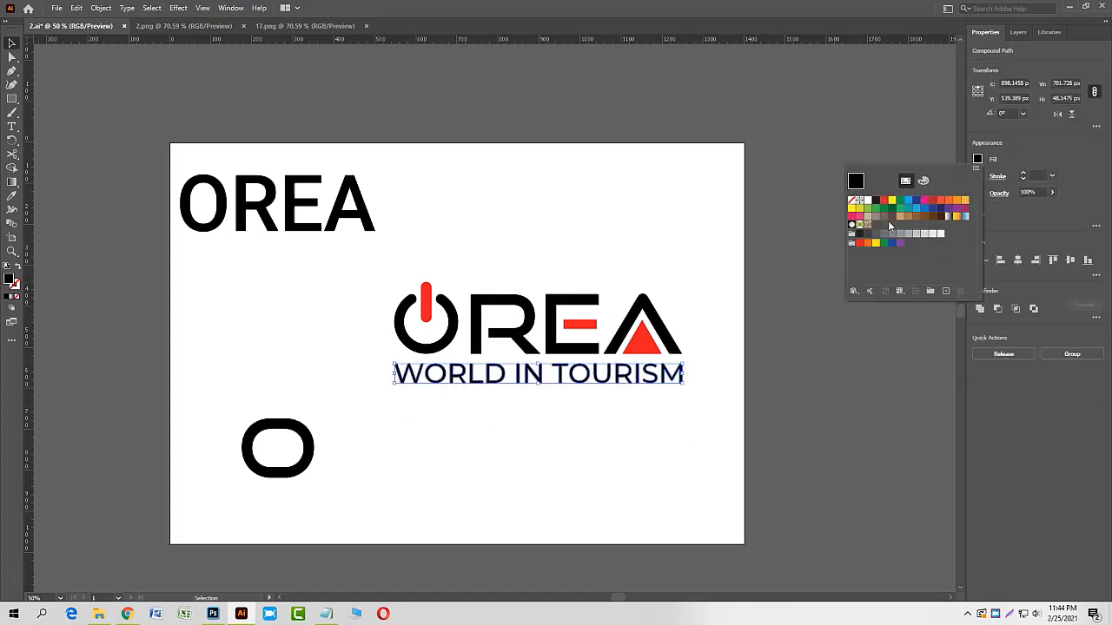
{"action": "left_click", "coordinate": [884, 235]}
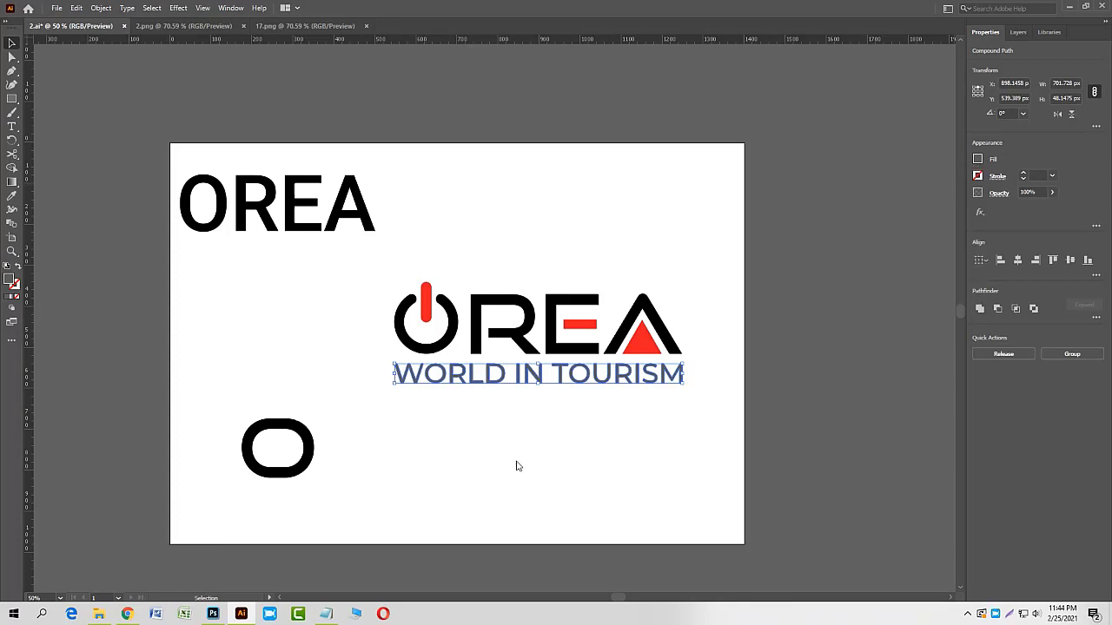
Apply the tagline's dark gray to the wordmark's black letter shapes with the Eyedropper, leaving the red accents out.
{"action": "left_click", "coordinate": [446, 344]}
{"action": "left_click", "coordinate": [12, 57]}
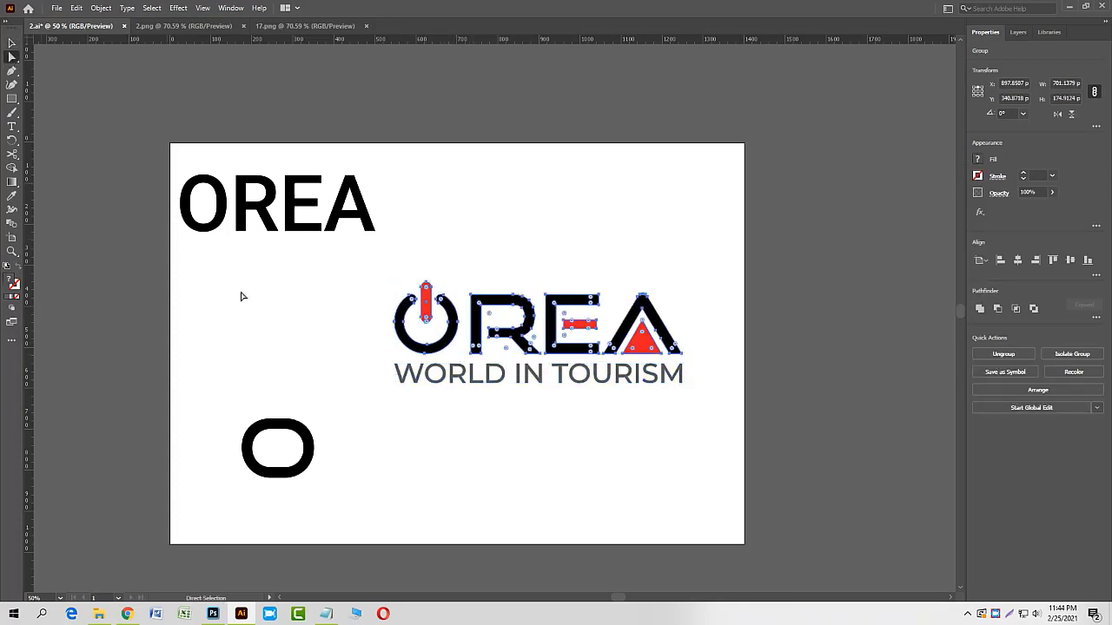
{"action": "left_click", "coordinate": [461, 405]}
{"action": "left_click", "coordinate": [443, 347]}
{"action": "left_click", "coordinate": [480, 345], "text": "shift"}
{"action": "left_click", "coordinate": [550, 330], "text": "shift"}
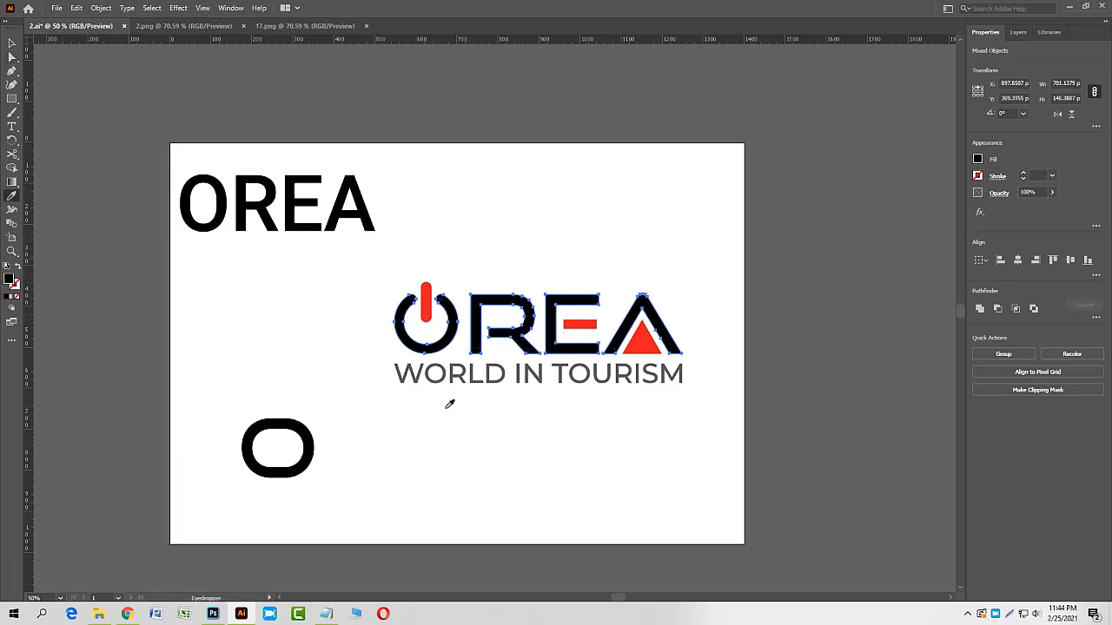
{"action": "scroll", "coordinate": [474, 376], "scroll_direction": "up", "scroll_amount": 2}
{"action": "left_click", "coordinate": [464, 381]}
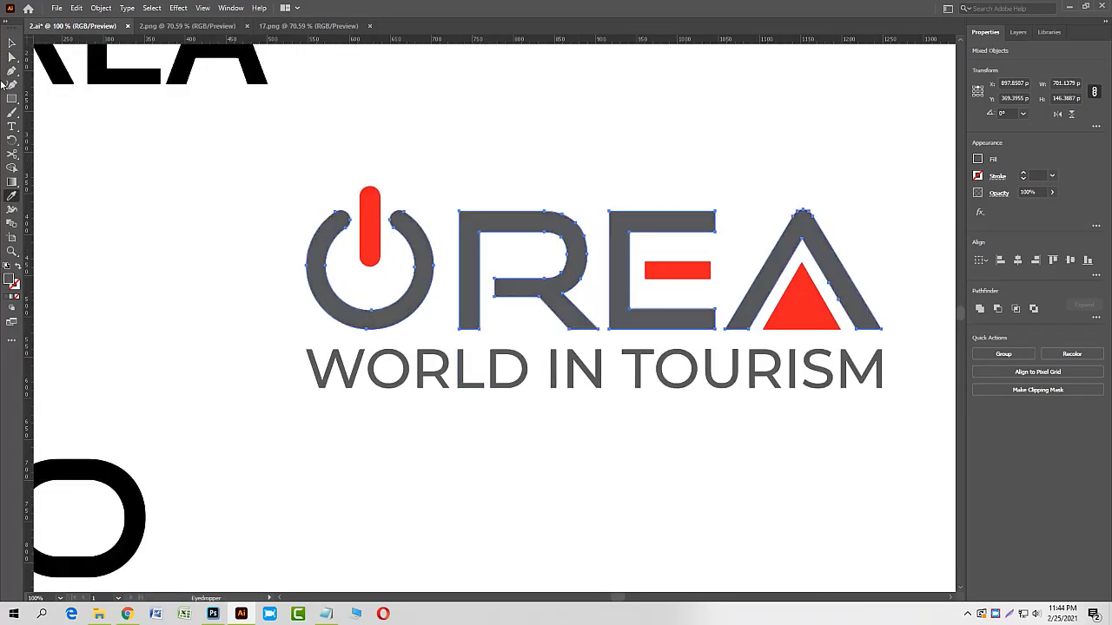
Delete the original black OREA text and the leftover rounded O shape.
{"action": "key", "text": "v"}
{"action": "scroll", "coordinate": [417, 477], "scroll_direction": "down", "scroll_amount": 2}
{"action": "left_click", "coordinate": [95, 154]}
{"action": "left_click_drag", "start_coordinate": [95, 154], "coordinate": [260, 452]}
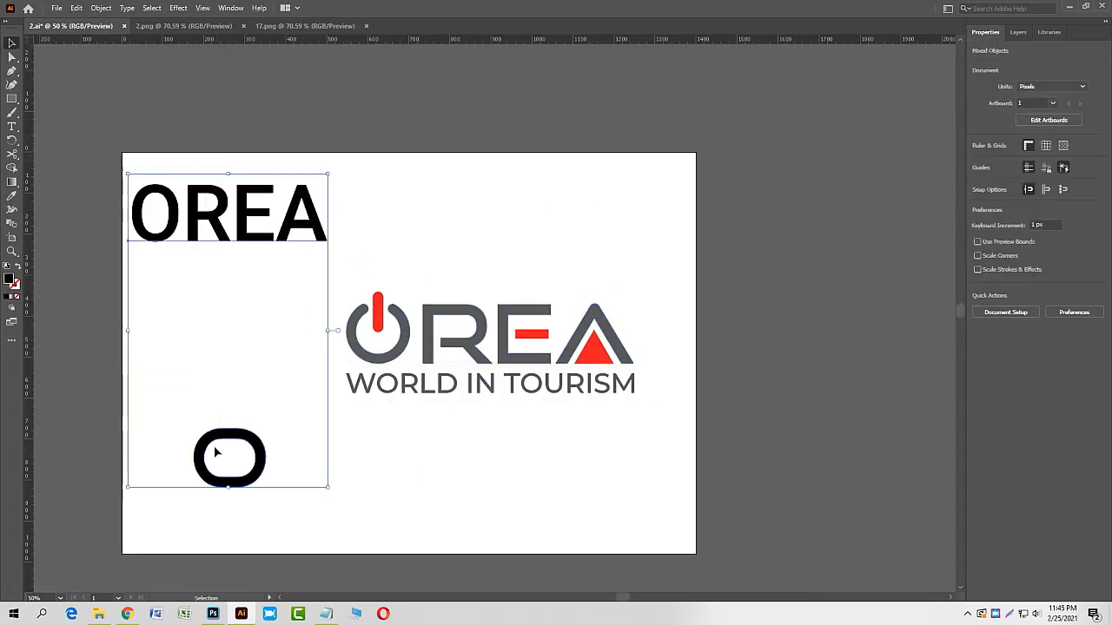
{"action": "key", "text": "Delete"}
Group the wordmark with its tagline and centre the logo horizontally and vertically on the artboard.
{"action": "left_click_drag", "start_coordinate": [252, 347], "coordinate": [630, 411]}
{"action": "key", "text": "a"}
{"action": "key", "text": "ctrl+g"}
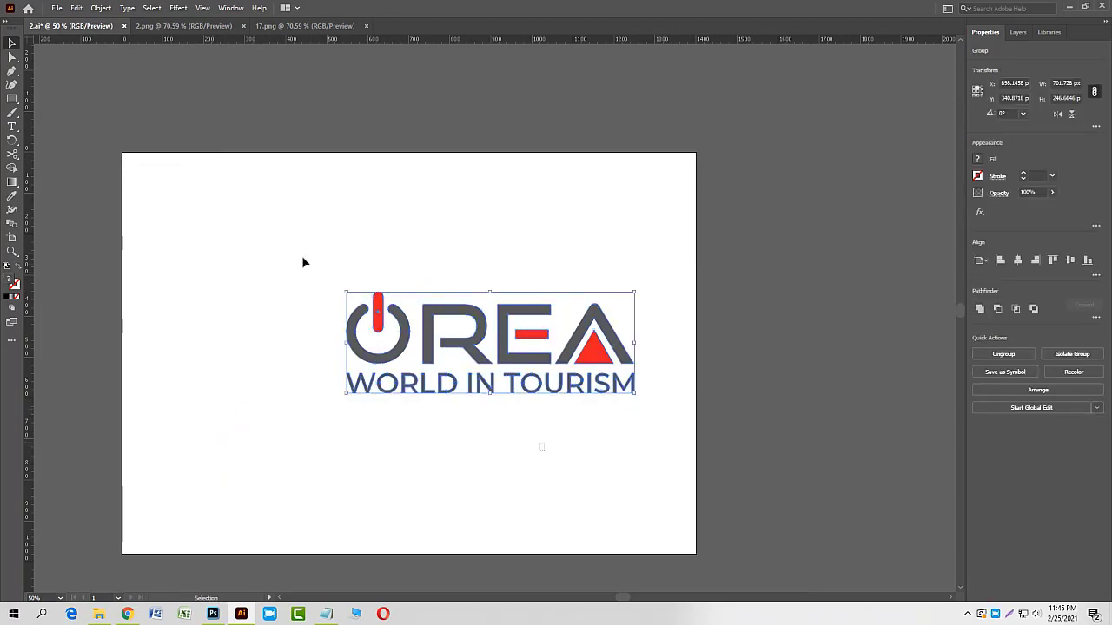
{"action": "left_click_drag", "start_coordinate": [303, 258], "coordinate": [634, 415]}
{"action": "left_click", "coordinate": [1017, 259]}
{"action": "left_click", "coordinate": [1070, 260]}
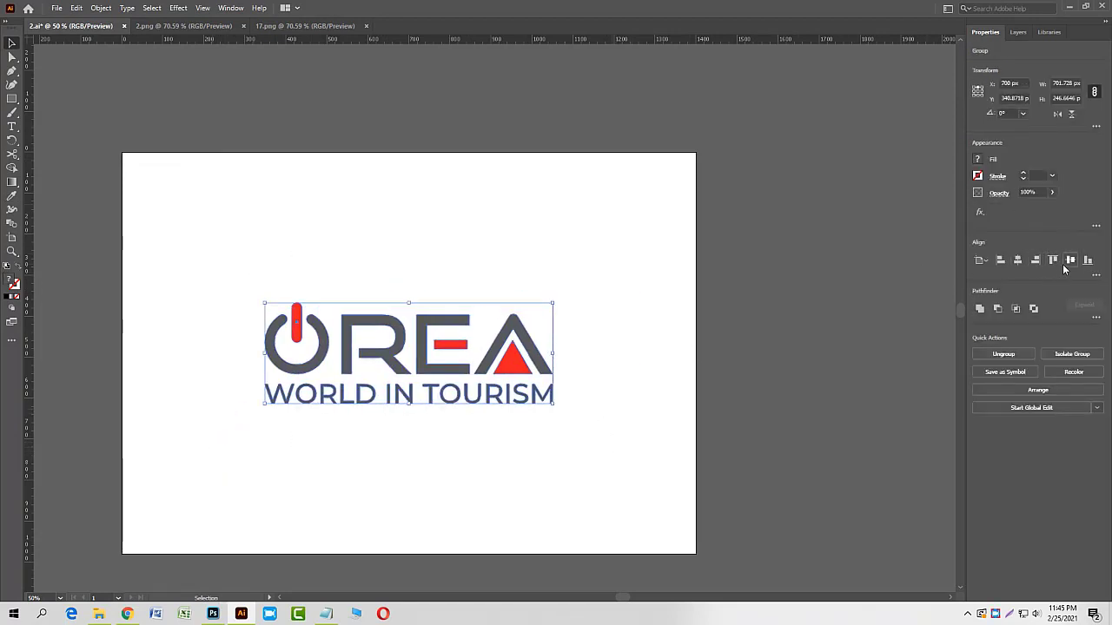
{"action": "left_click", "coordinate": [587, 436]}
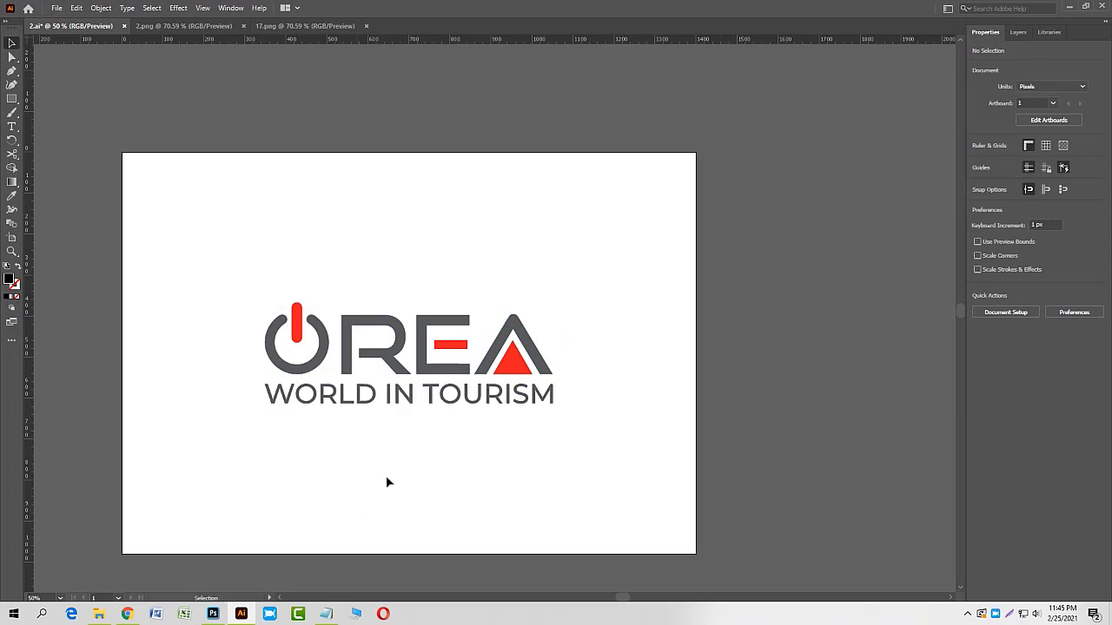
Copy the complete logo and paste it as a smart object into Layer 6132121.psb in Photoshop.
{"action": "left_click_drag", "start_coordinate": [234, 286], "coordinate": [554, 424]}
{"action": "left_click", "coordinate": [76, 8]}
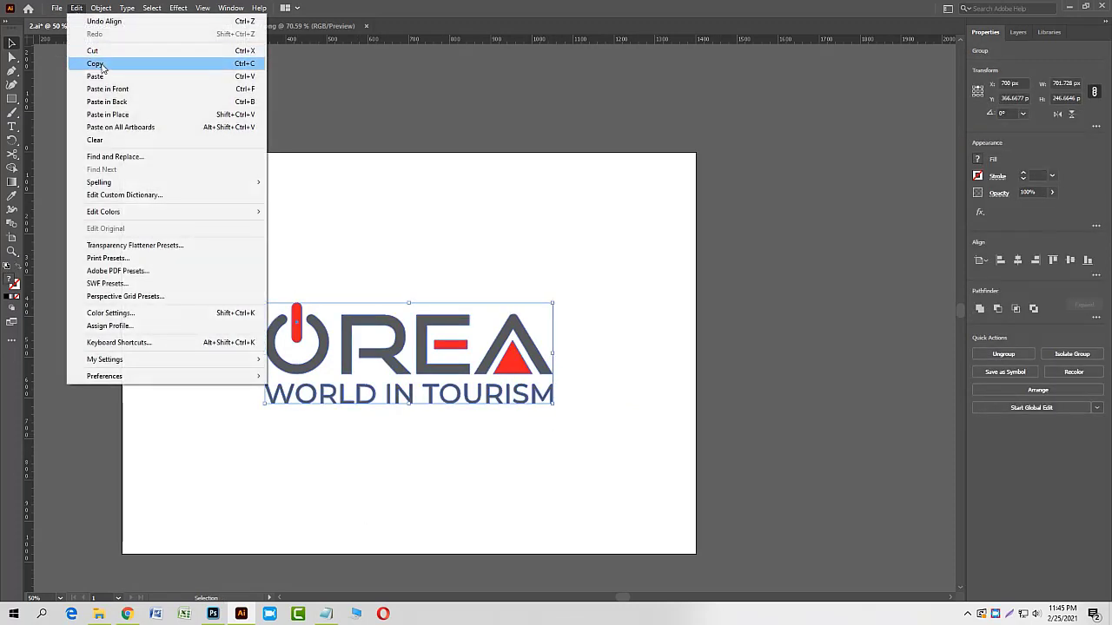
{"action": "left_click", "coordinate": [97, 63]}
{"action": "left_click", "coordinate": [213, 613]}
{"action": "left_click", "coordinate": [42, 7]}
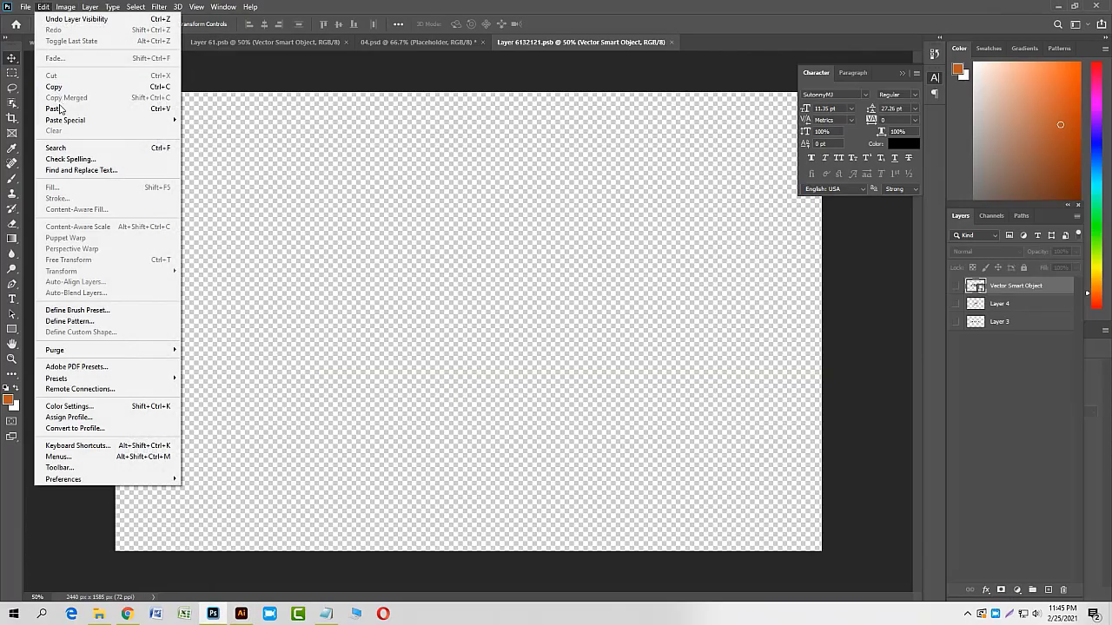
{"action": "left_click", "coordinate": [59, 107]}
{"action": "left_click", "coordinate": [603, 175]}
Scale the pasted logo, place it in the upper middle of the canvas and save the document.
{"action": "left_click_drag", "start_coordinate": [586, 385], "coordinate": [652, 386]}
{"action": "left_click_drag", "start_coordinate": [607, 340], "coordinate": [608, 310]}
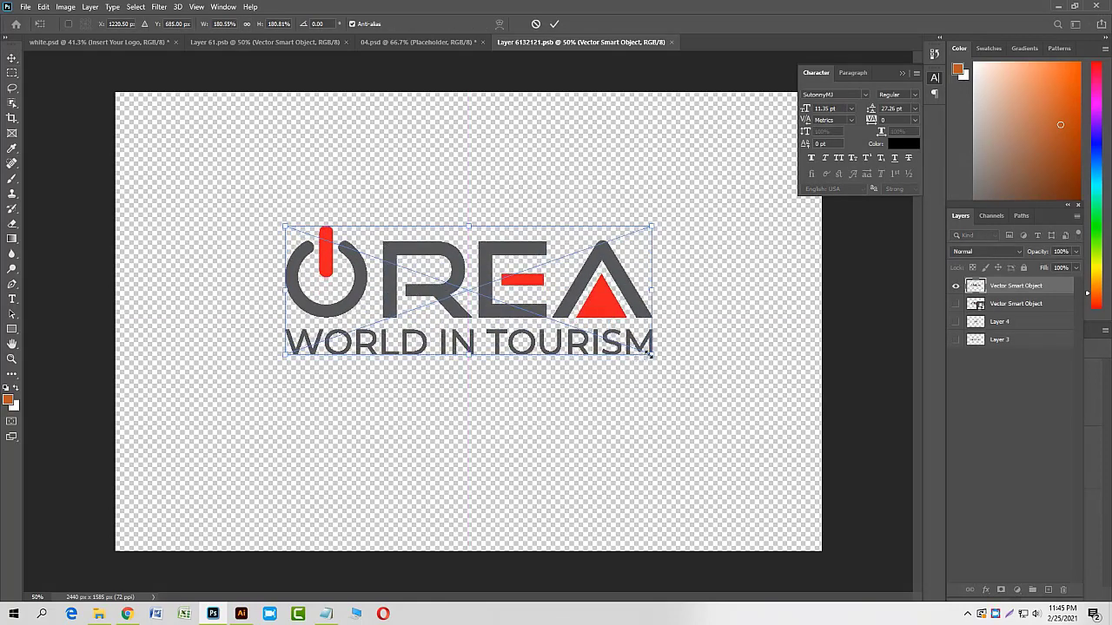
{"action": "left_click_drag", "start_coordinate": [650, 354], "coordinate": [622, 344]}
{"action": "left_click", "coordinate": [554, 23]}
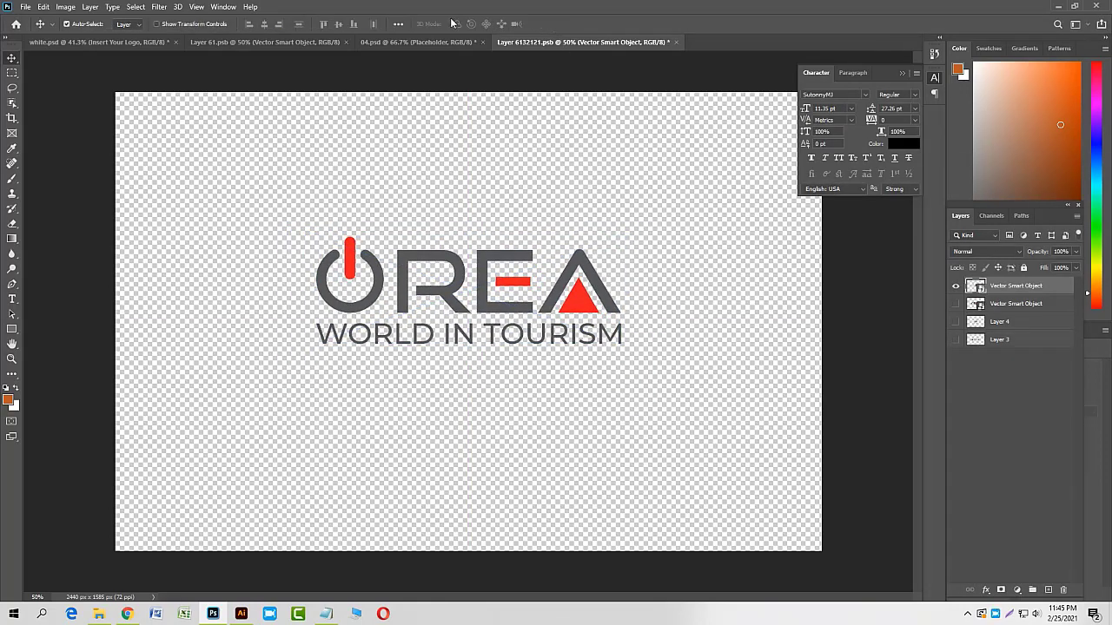
{"action": "left_click", "coordinate": [25, 6]}
{"action": "left_click", "coordinate": [35, 135]}
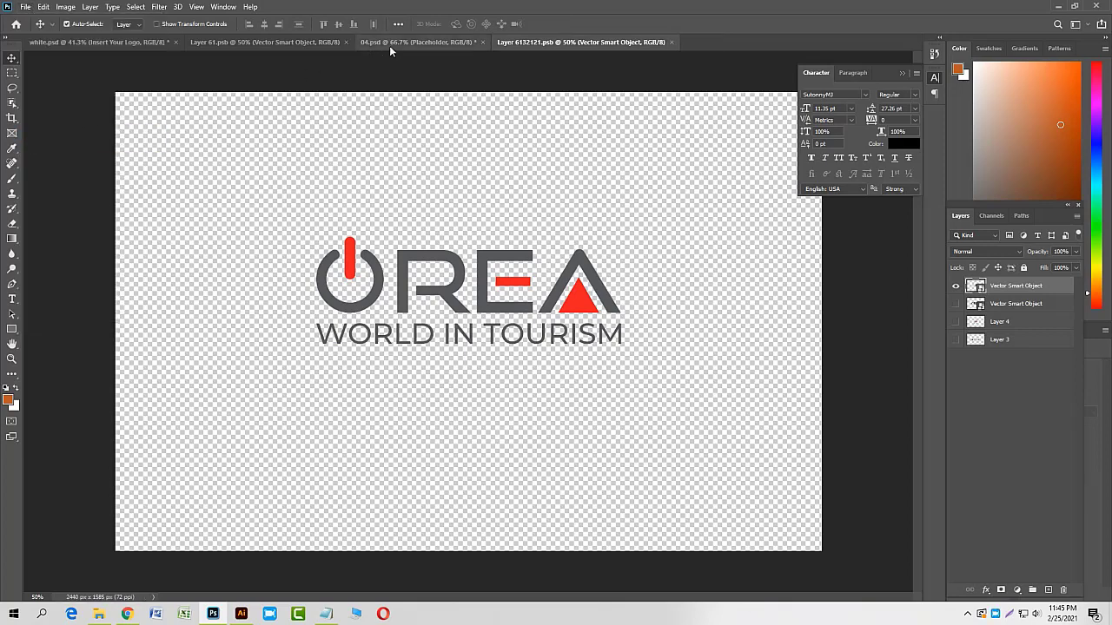